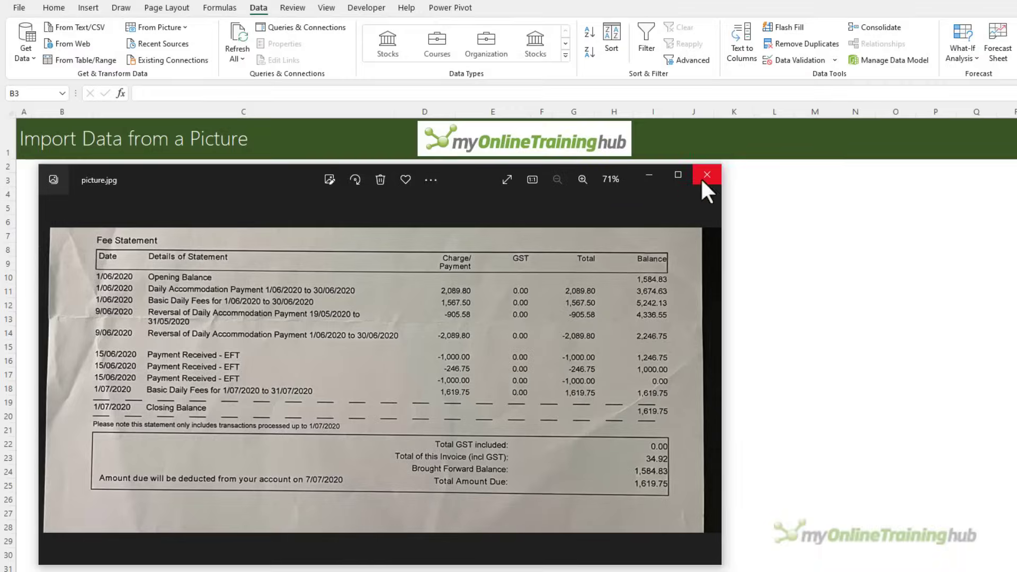
Step: Close the photo viewer and import picture.jpg through Data > From Picture > Picture From File
click(701, 180)
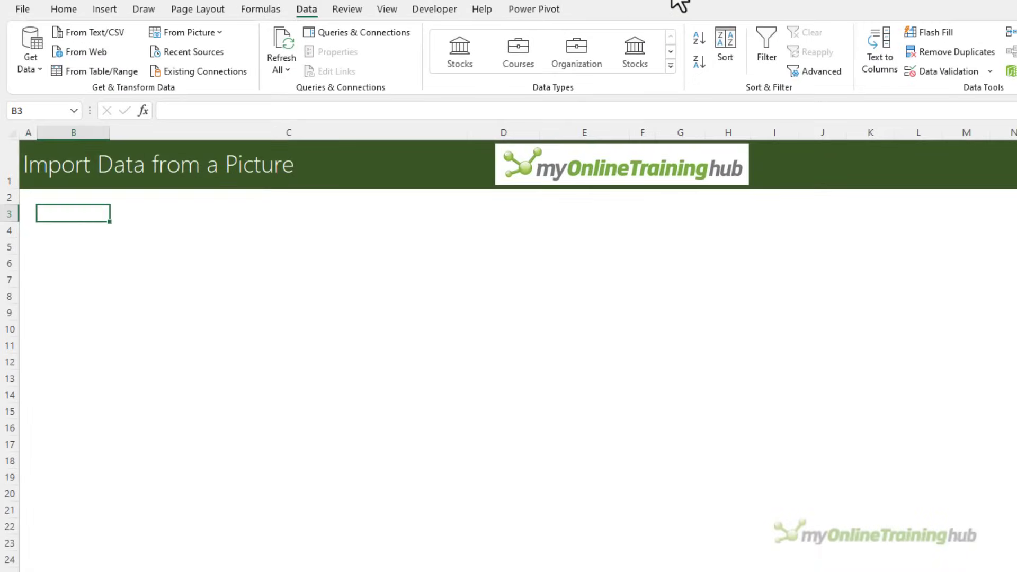
click(218, 34)
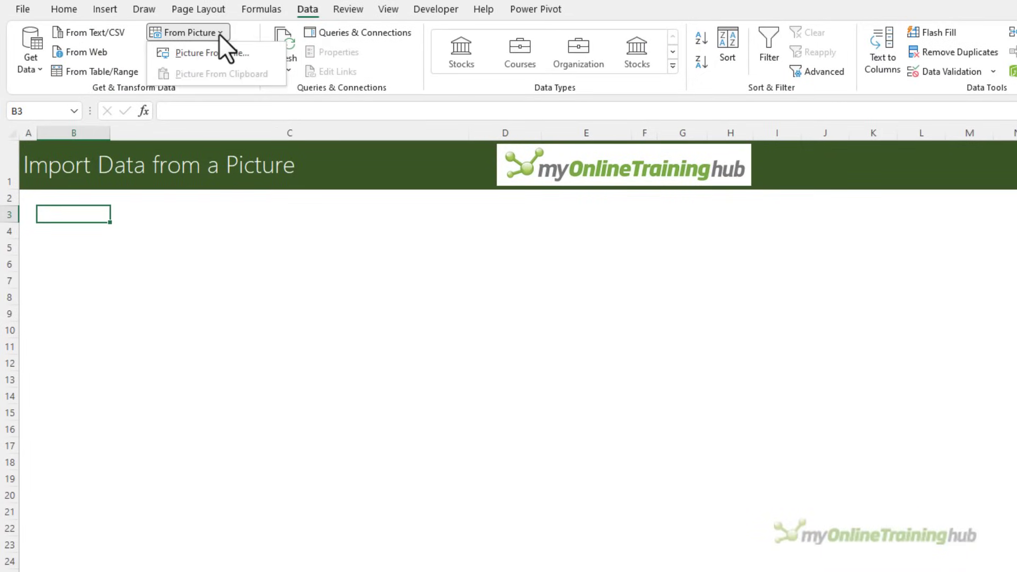
click(254, 51)
click(292, 198)
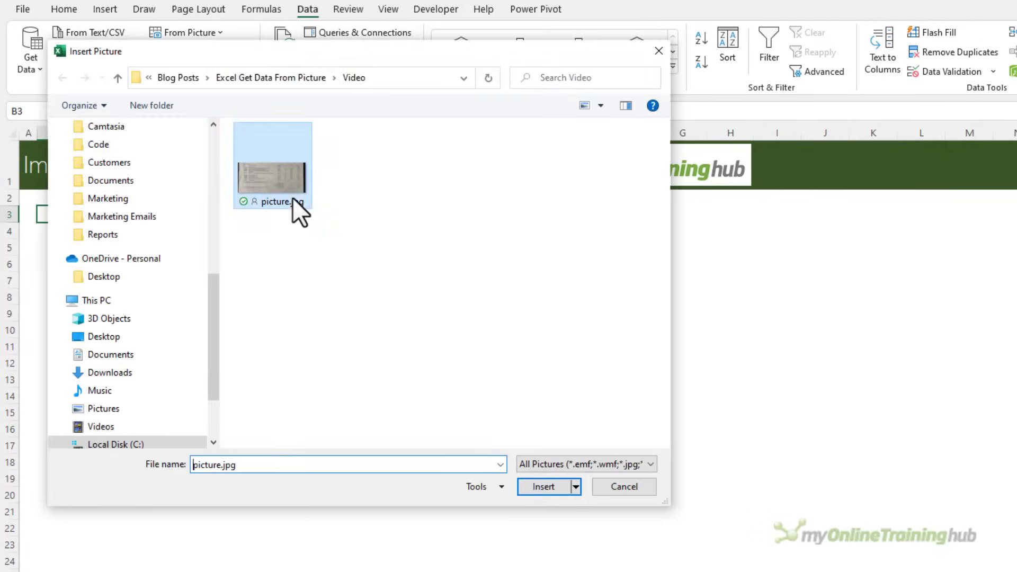
click(538, 486)
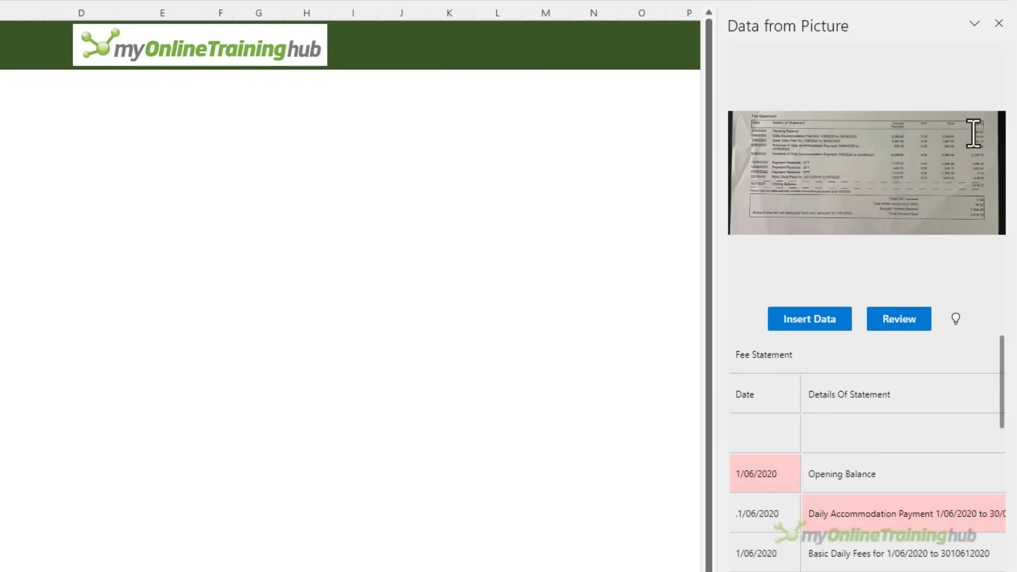
Step: Float the Data from Picture pane enlarged over the sheet, then start reviewing the flagged items
drag(892, 18, 498, 28)
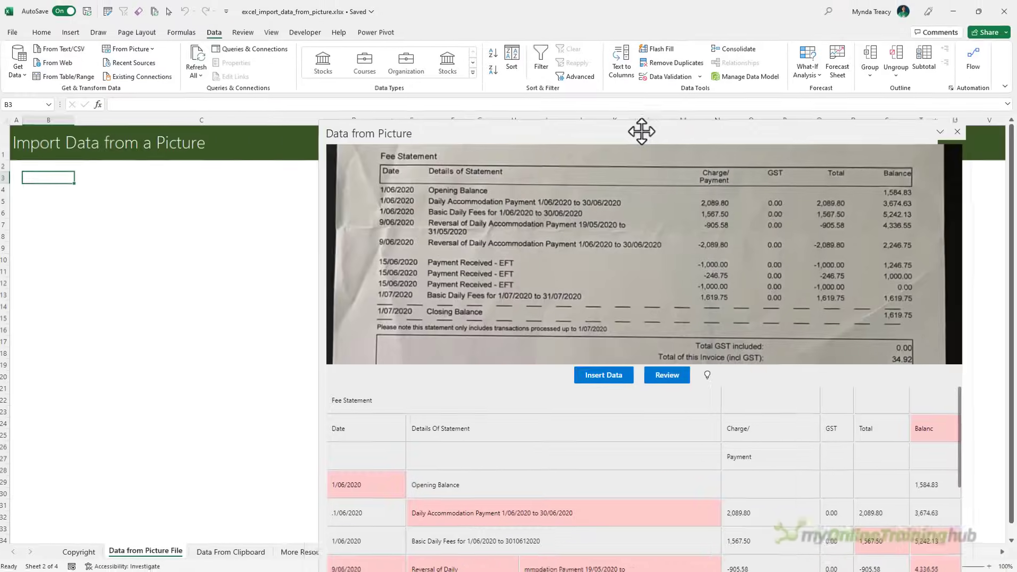
drag(642, 132, 422, 21)
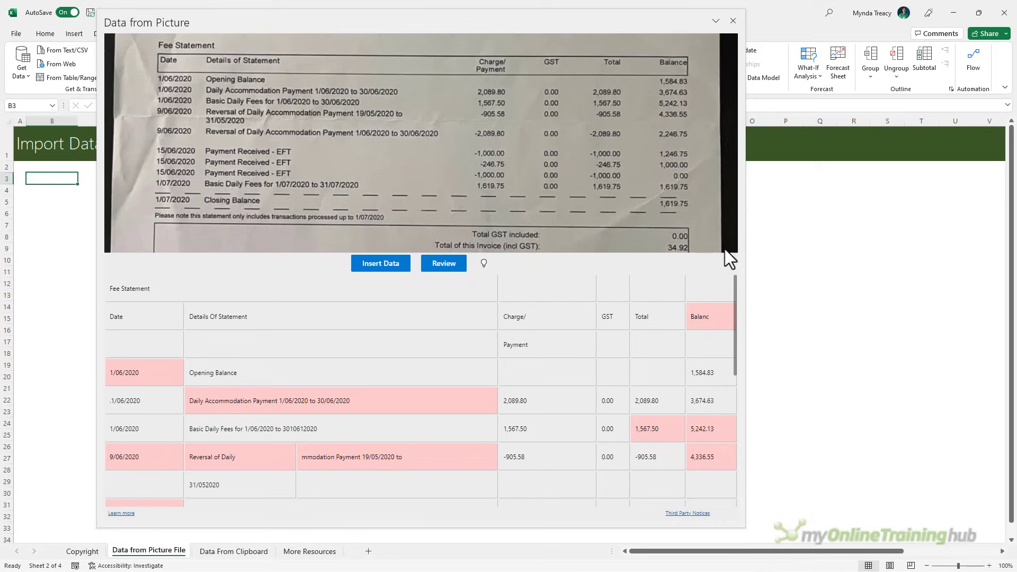
drag(745, 258, 698, 242)
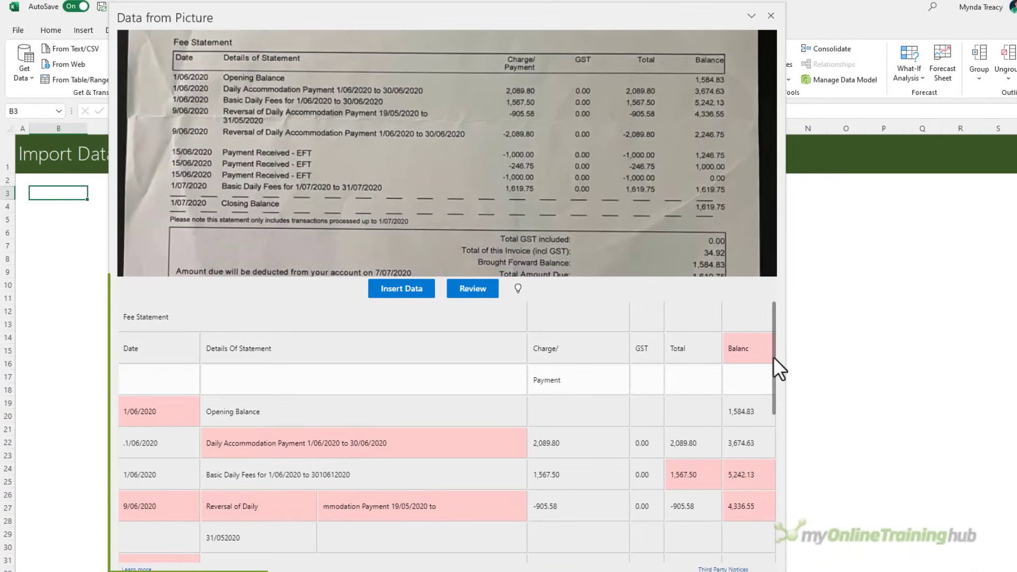
drag(773, 357, 786, 374)
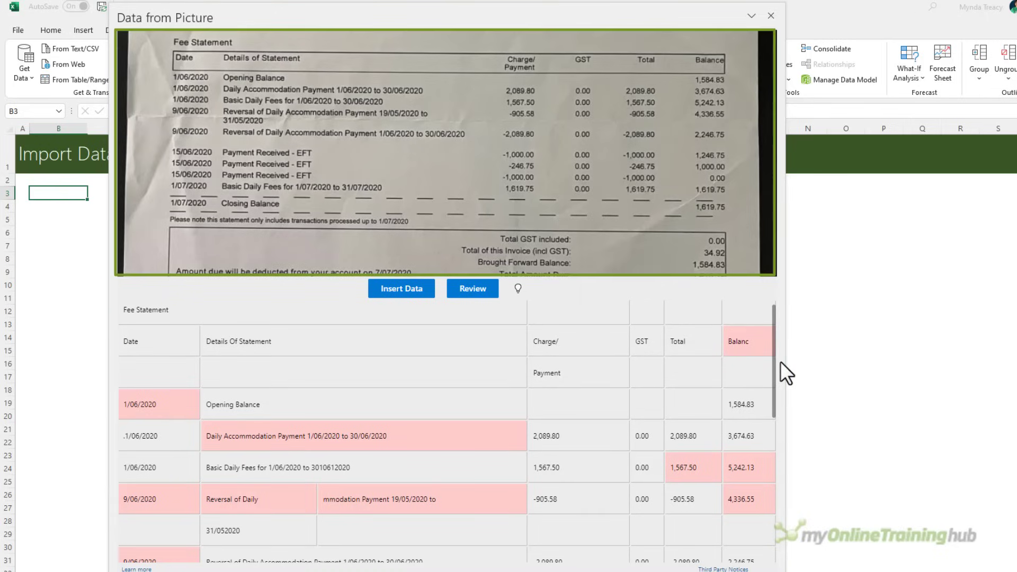
click(475, 289)
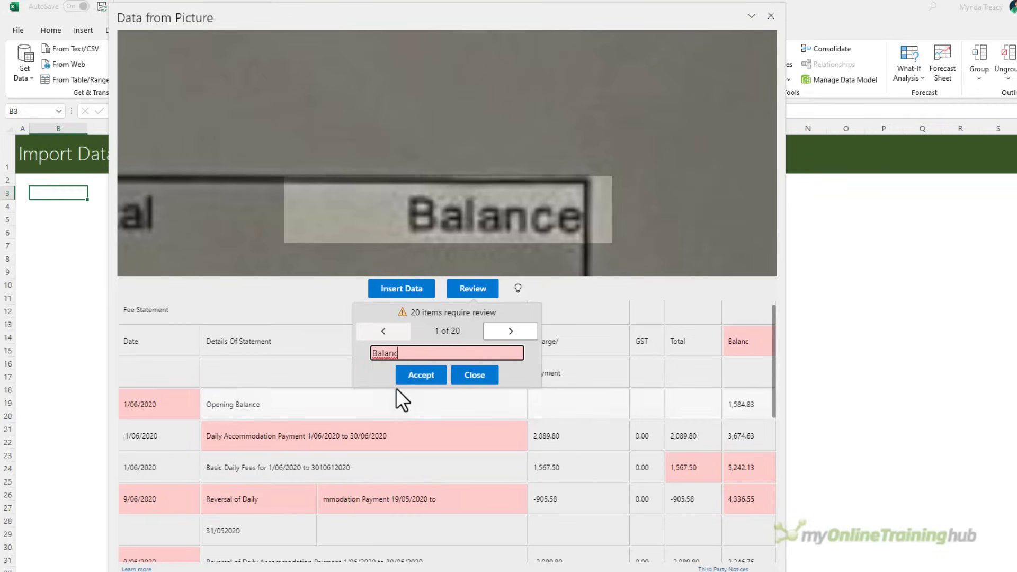
Step: Correct the header to 'Balance' and accept 1/06/2020, the accommodation description, 1,567.50, 5,242.13, and 9/06/2020
text(e)
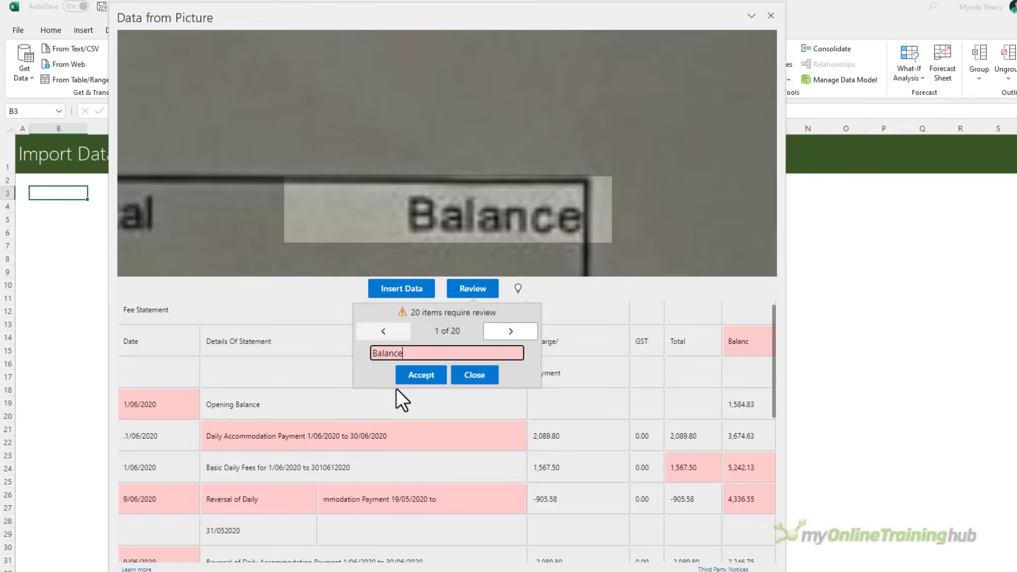
click(520, 334)
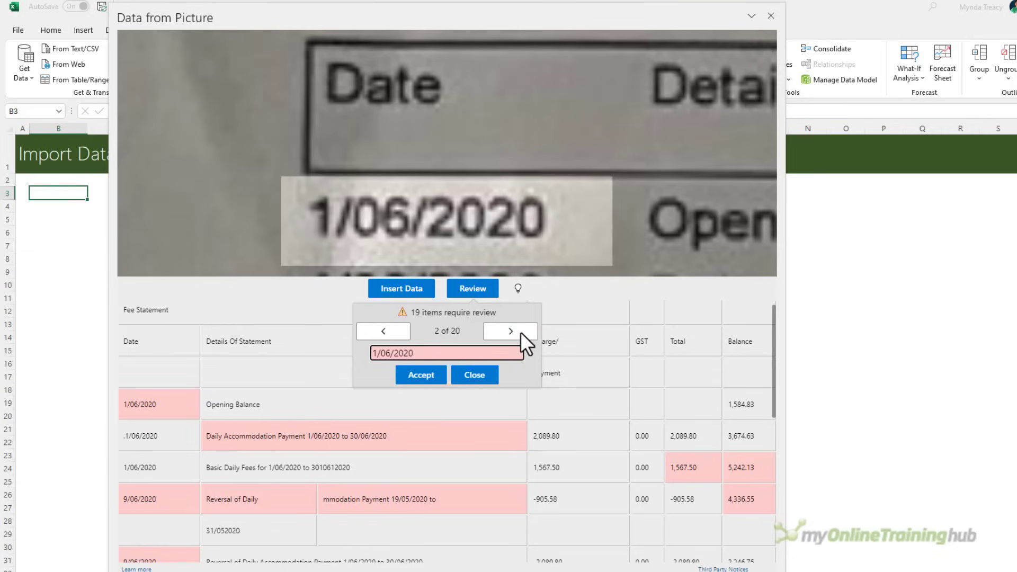
click(434, 376)
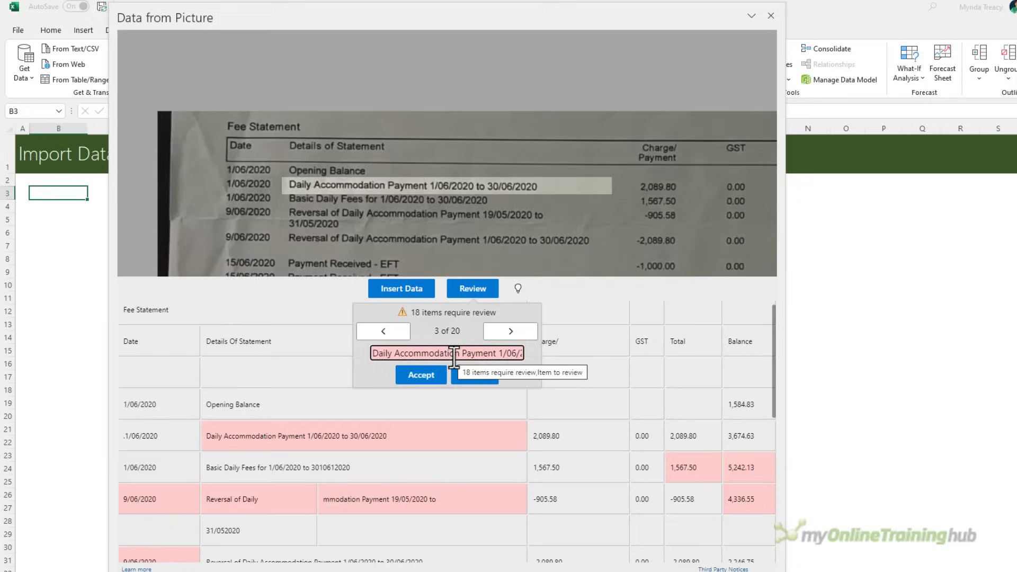
drag(454, 357, 536, 358)
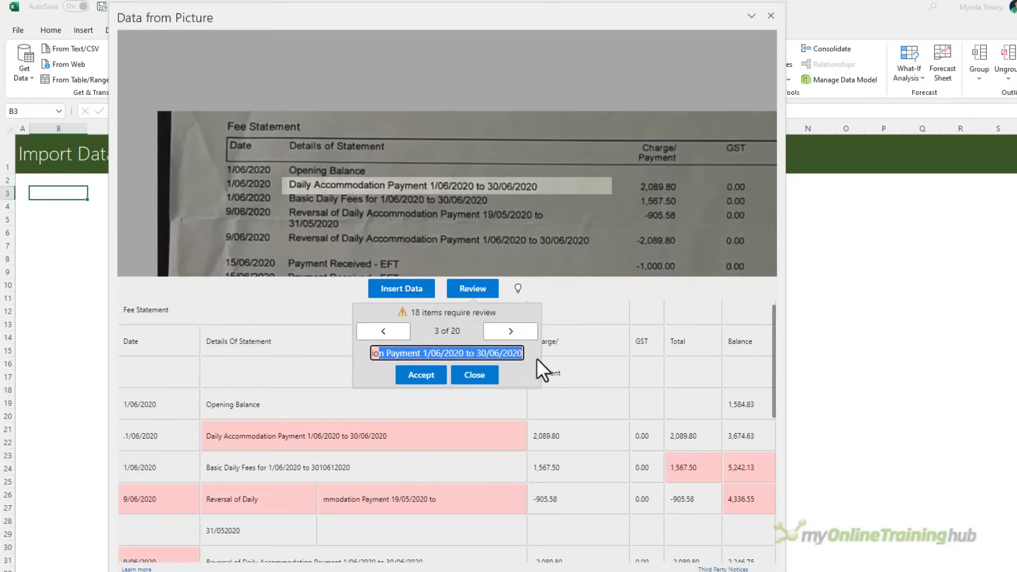
click(433, 376)
click(434, 376)
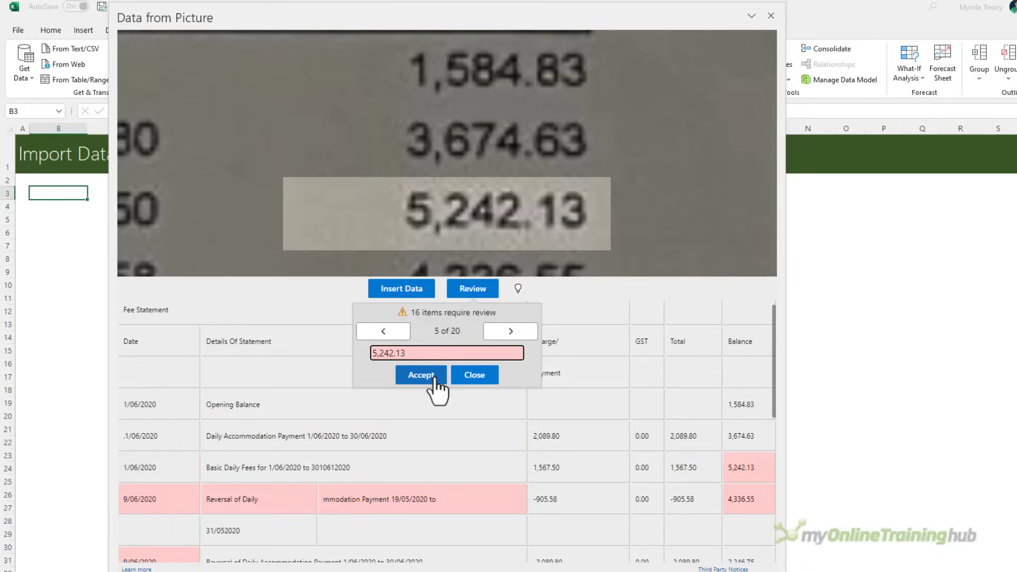
click(433, 376)
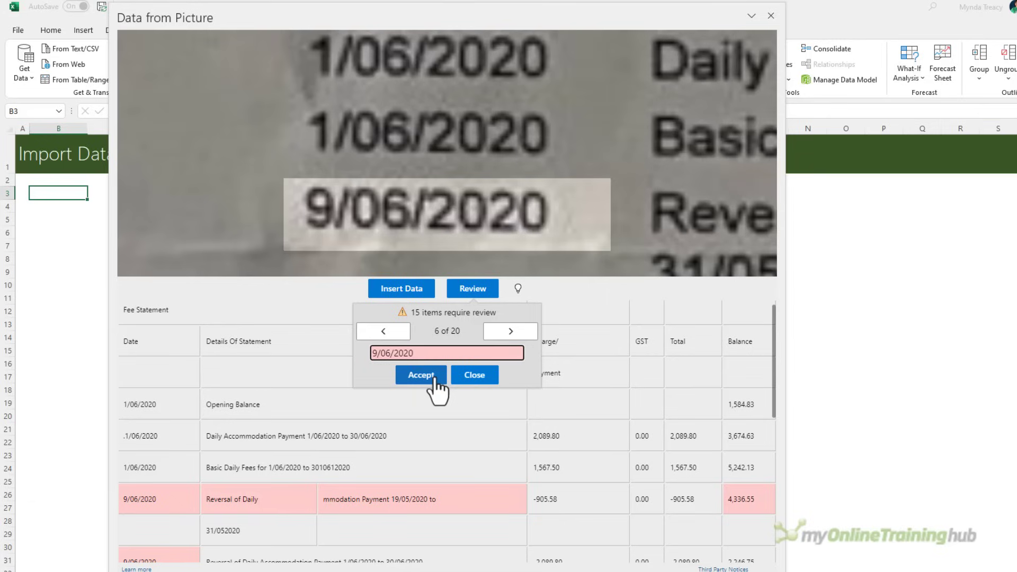
click(434, 376)
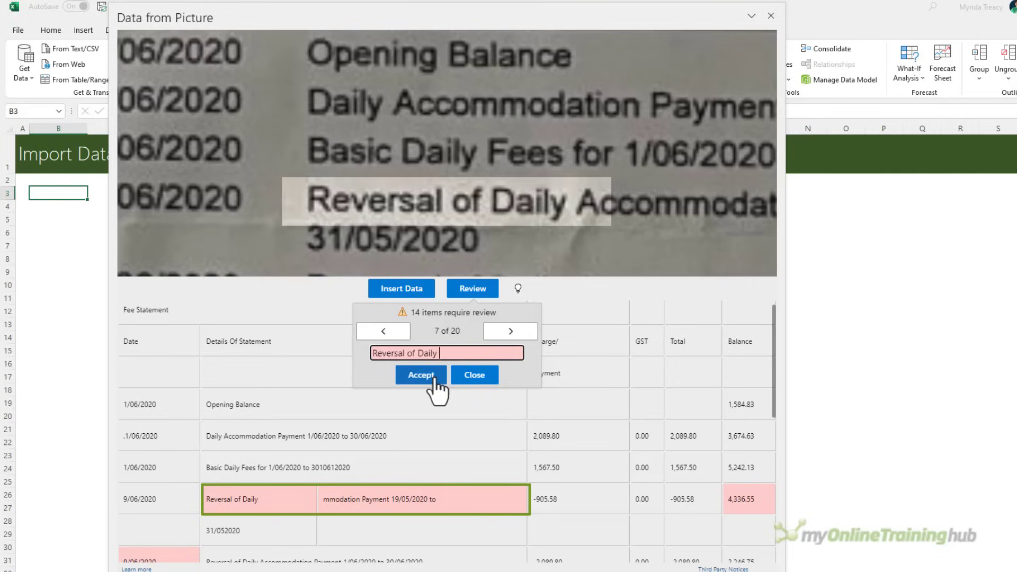
Step: Accept the reversal description, 4,336.55, 15/06/2020, -246.75, both -1,000.00 values, Basic Daily Fees, 1,619.75 and the totals labels
click(433, 377)
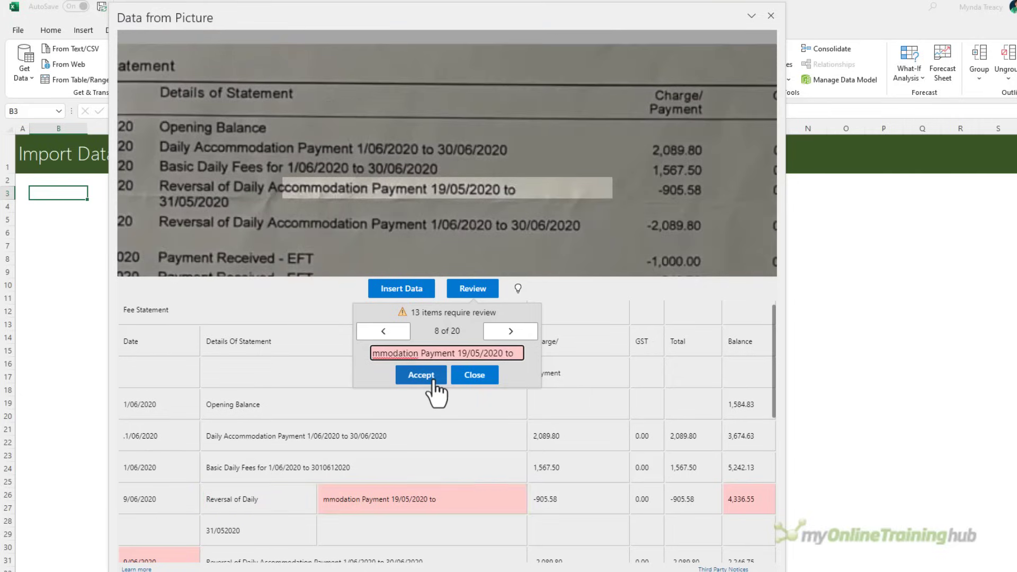
click(433, 377)
click(434, 378)
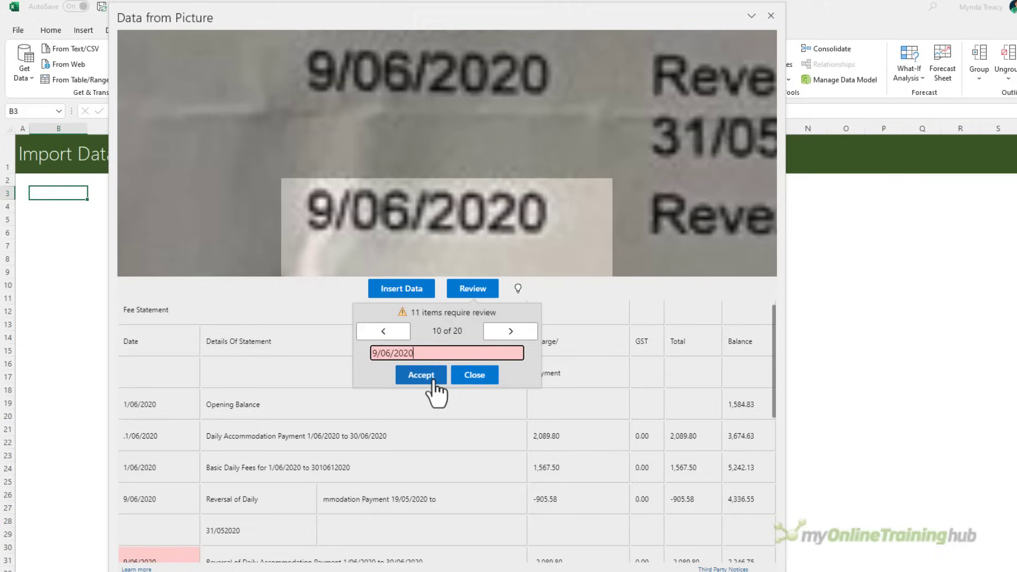
click(433, 377)
click(434, 377)
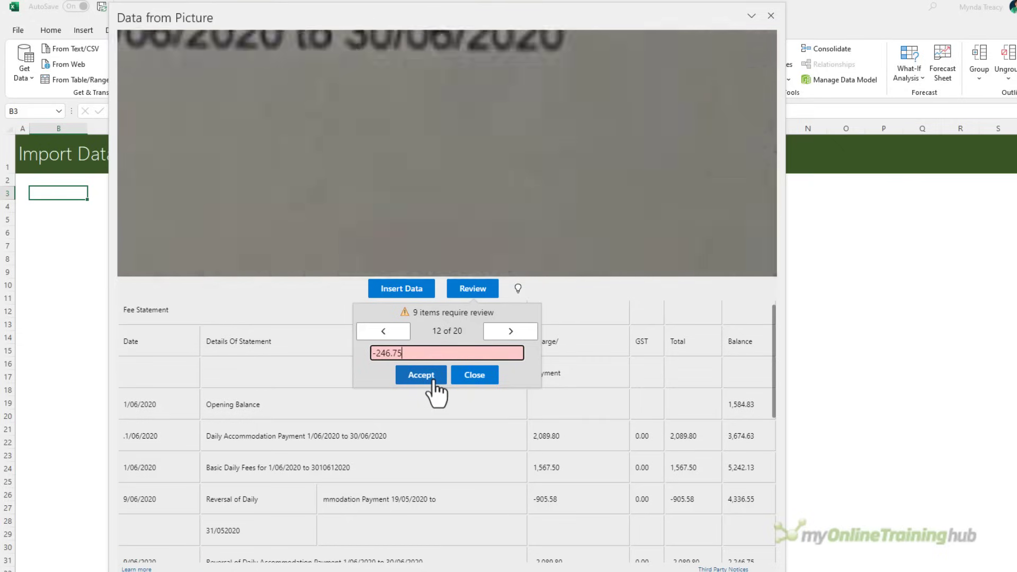
click(433, 377)
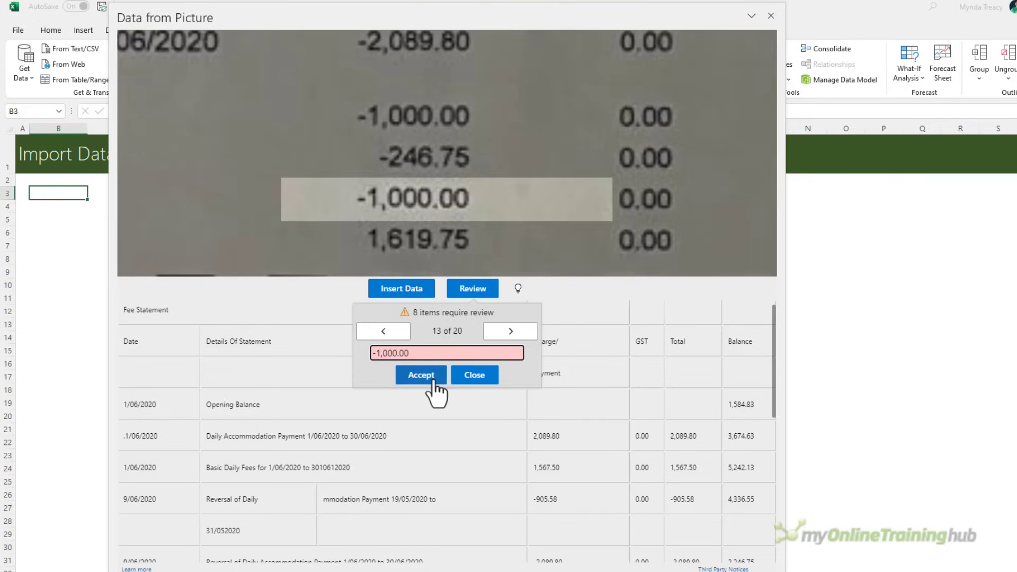
click(434, 377)
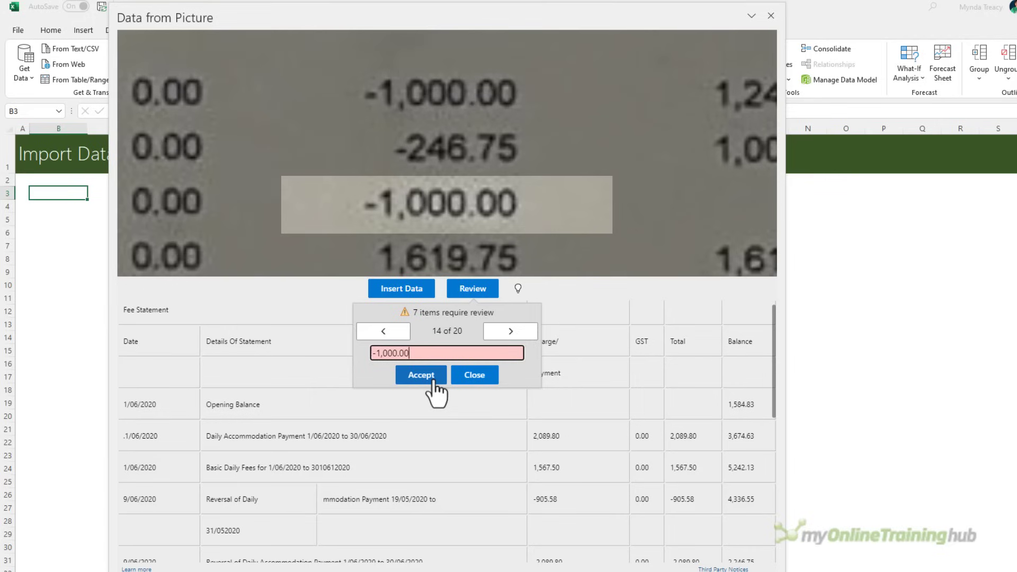
click(433, 377)
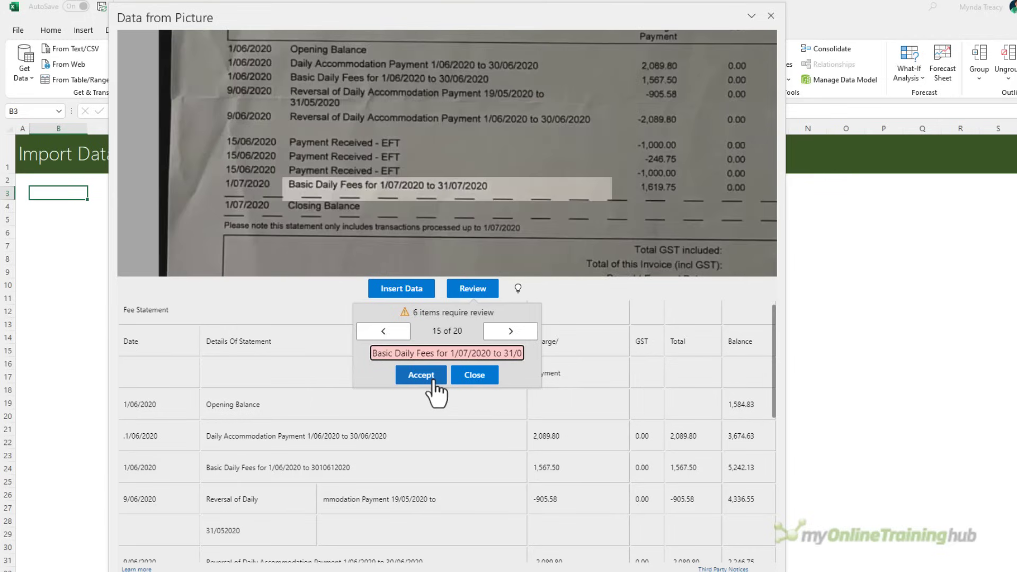
click(433, 378)
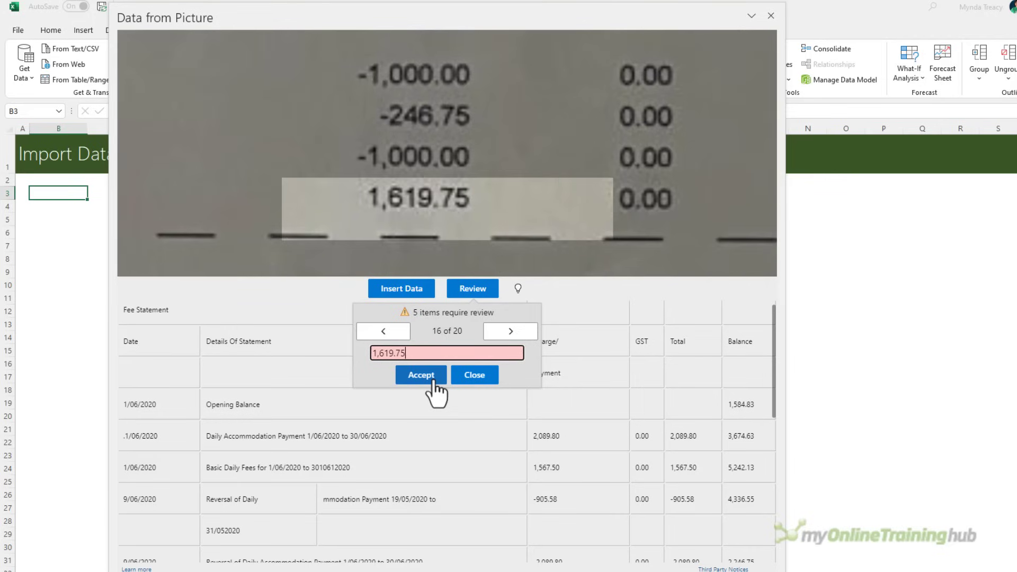
click(434, 377)
click(433, 377)
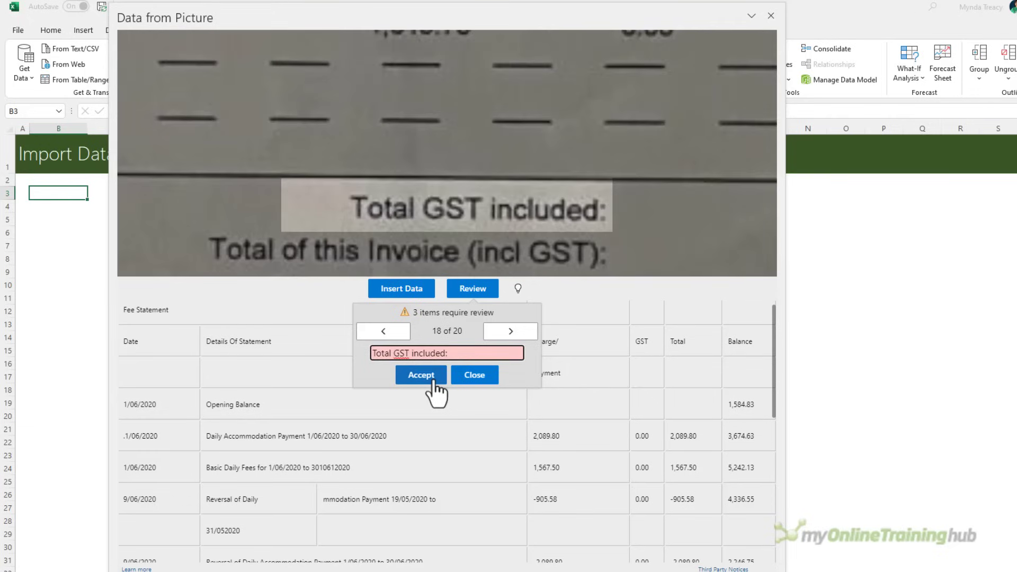
click(433, 377)
click(433, 377)
Step: Remove the stray character from 'Brought Forward Balance', accept it, and close the finished review
click(430, 353)
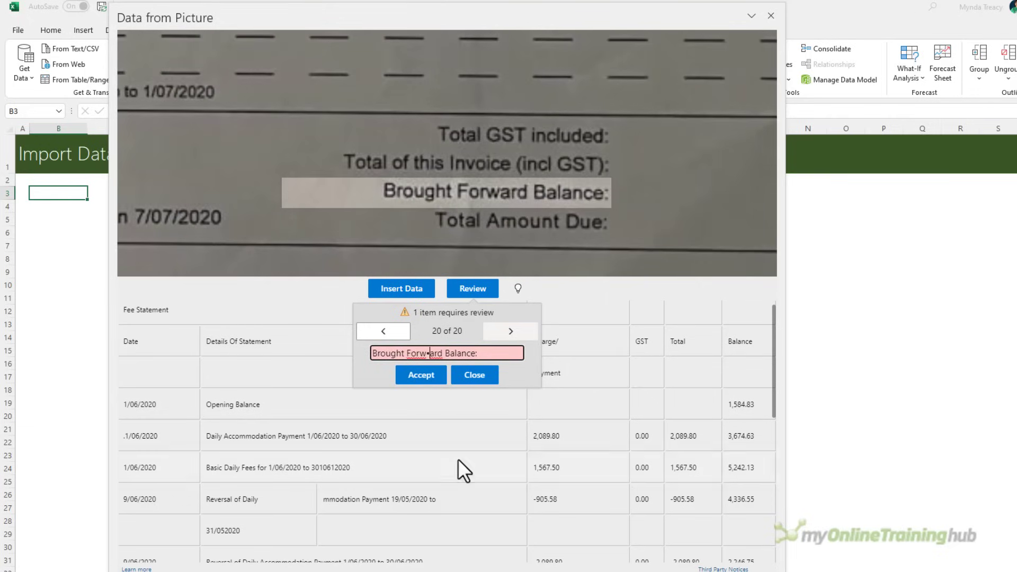
key(BackSpace)
click(439, 377)
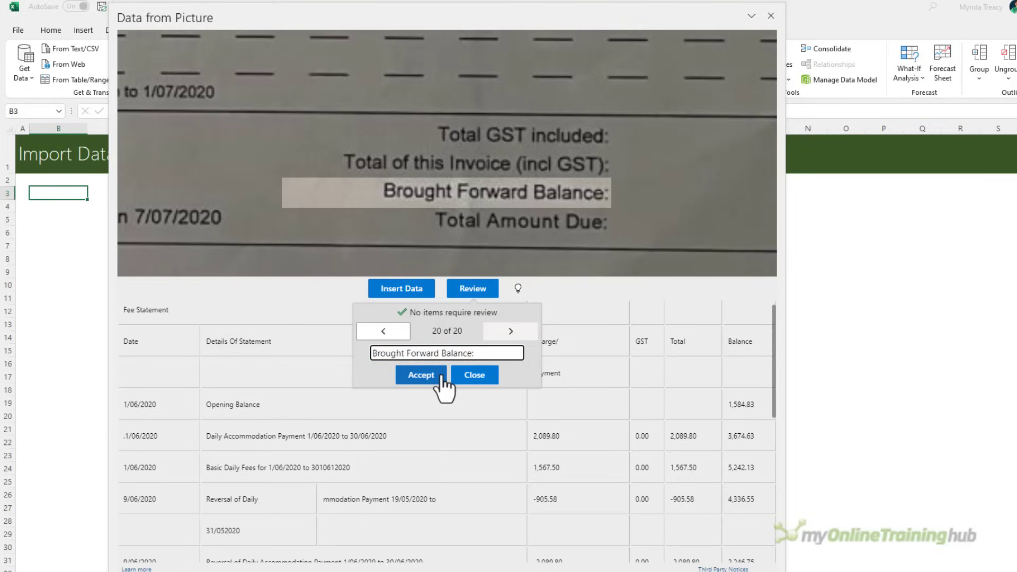
click(473, 376)
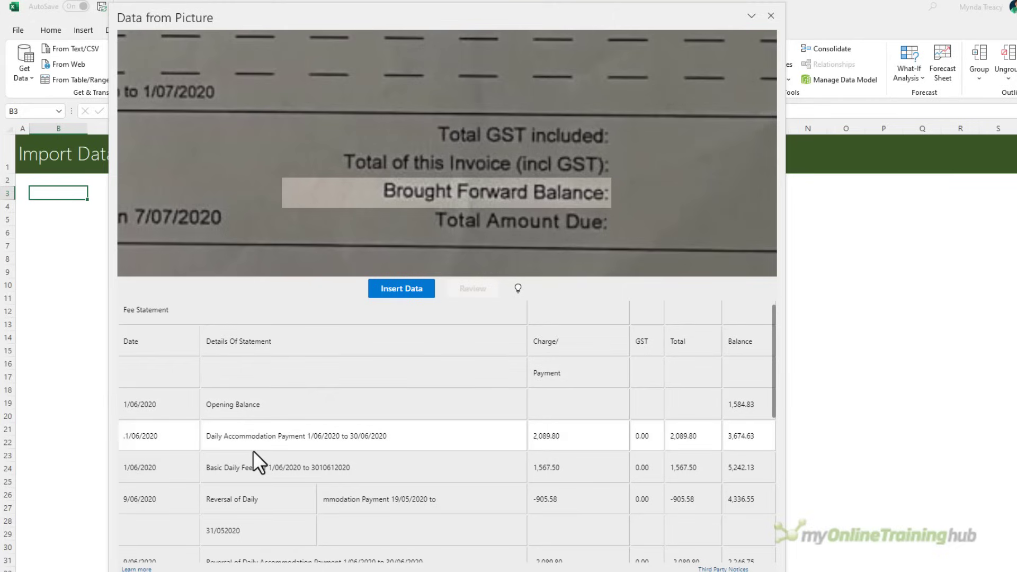
Step: Correct the Daily Accommodation row's misread date to 1/06/2020
click(124, 433)
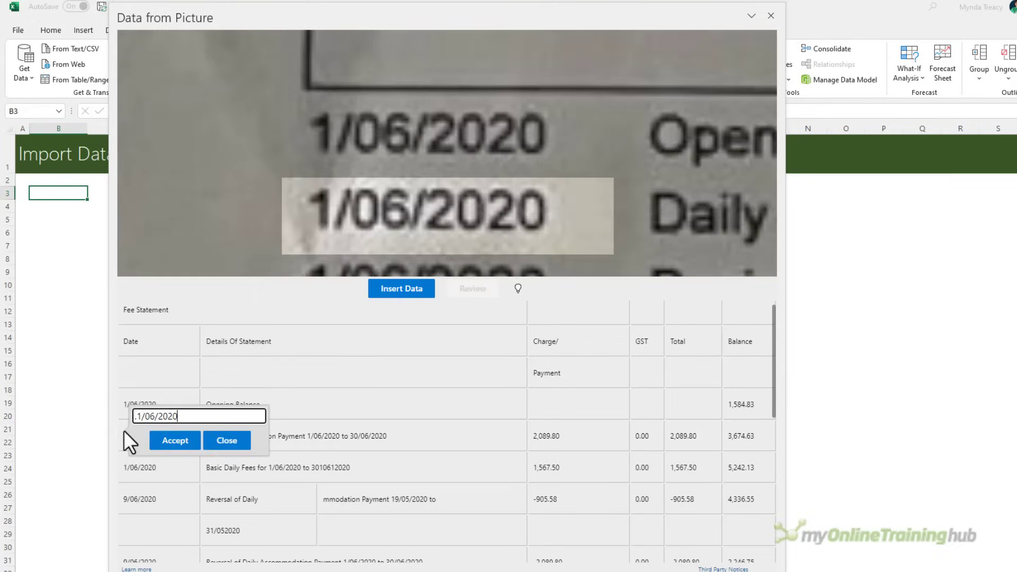
drag(139, 416, 134, 416)
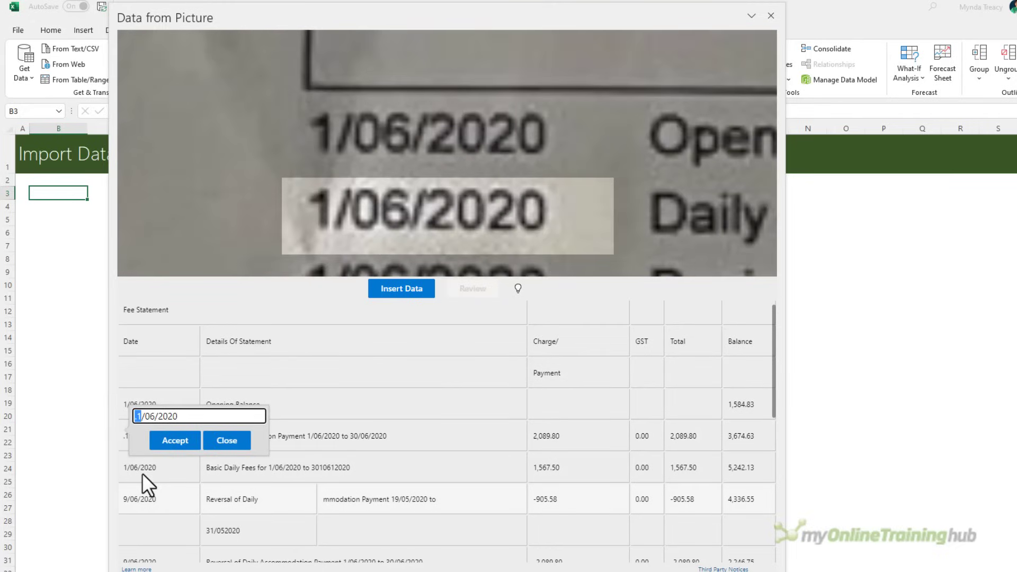
text(1)
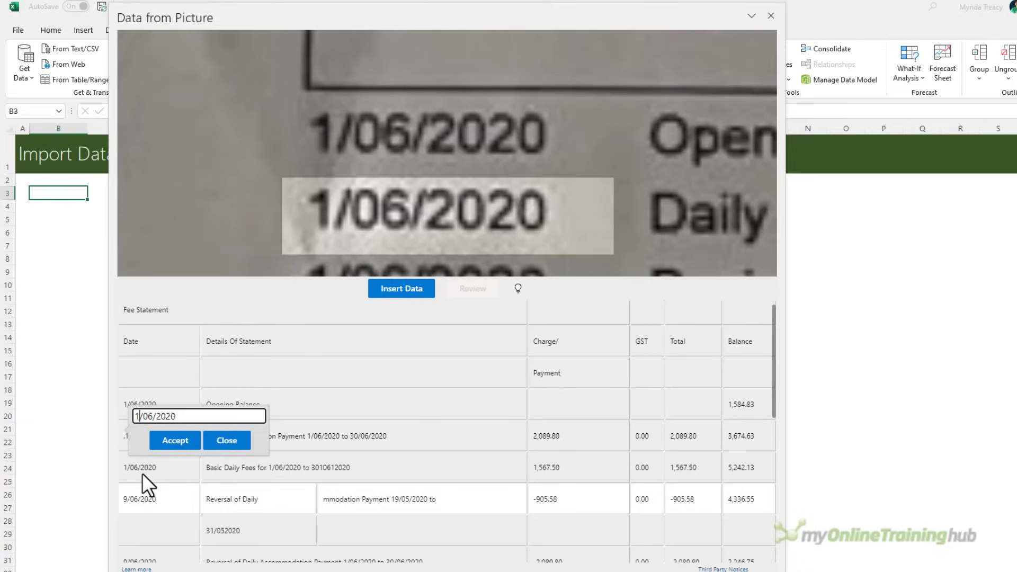
click(176, 442)
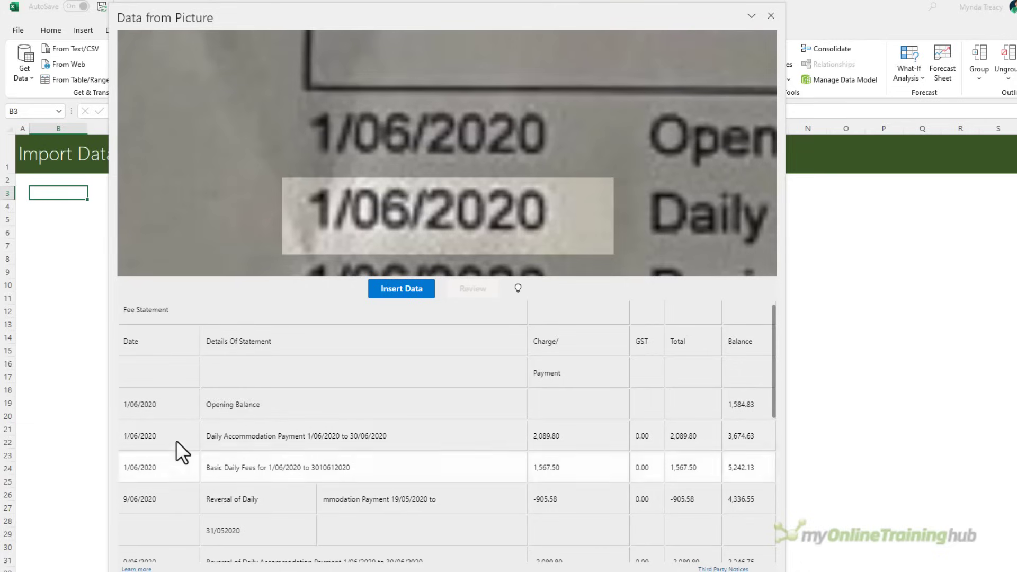
Step: Change the Payment Received value from -1,000.00 to -1000.00 and accept it
scroll(572, 519, down, 2)
click(572, 519)
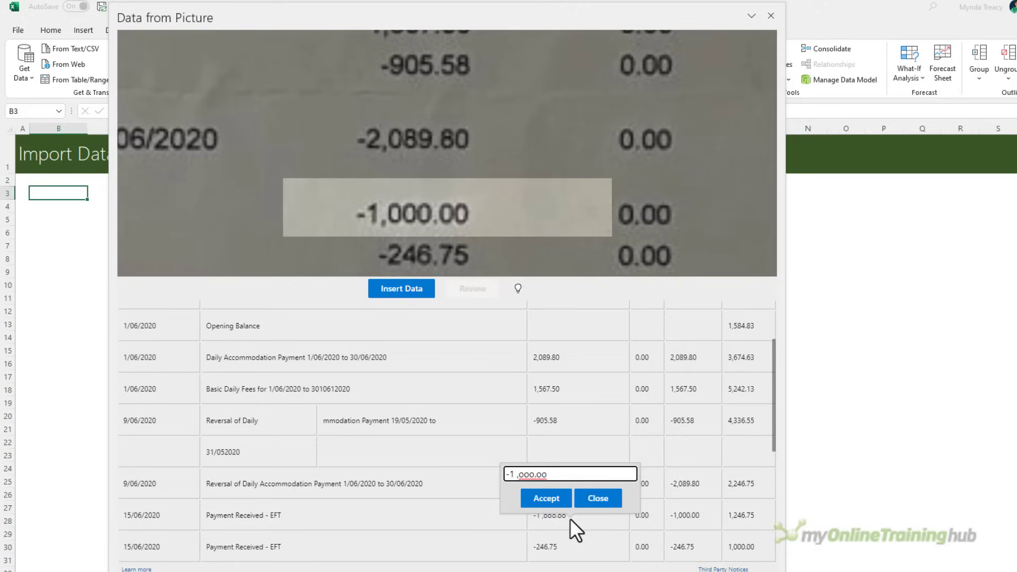
text(-1000.00)
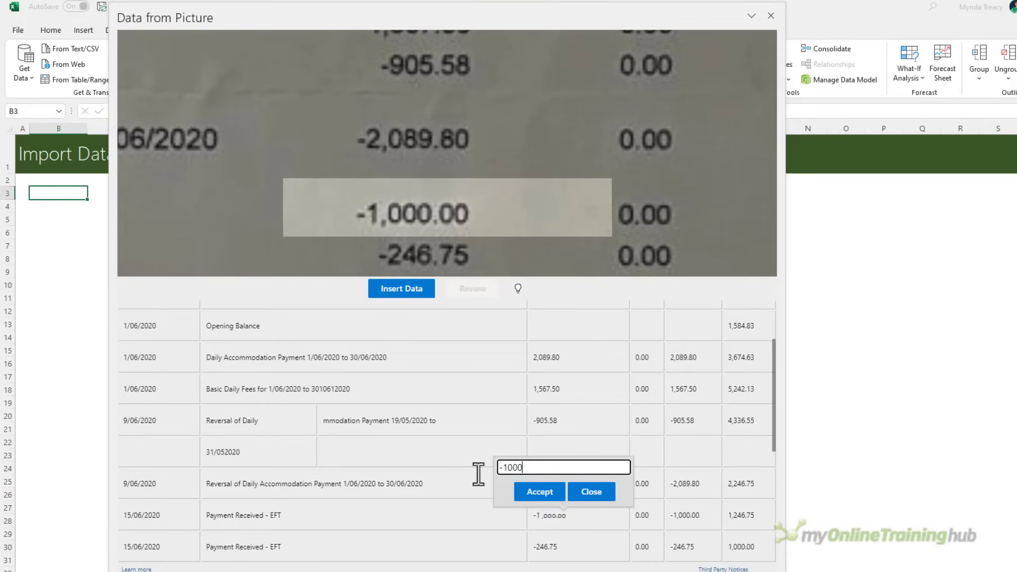
click(546, 493)
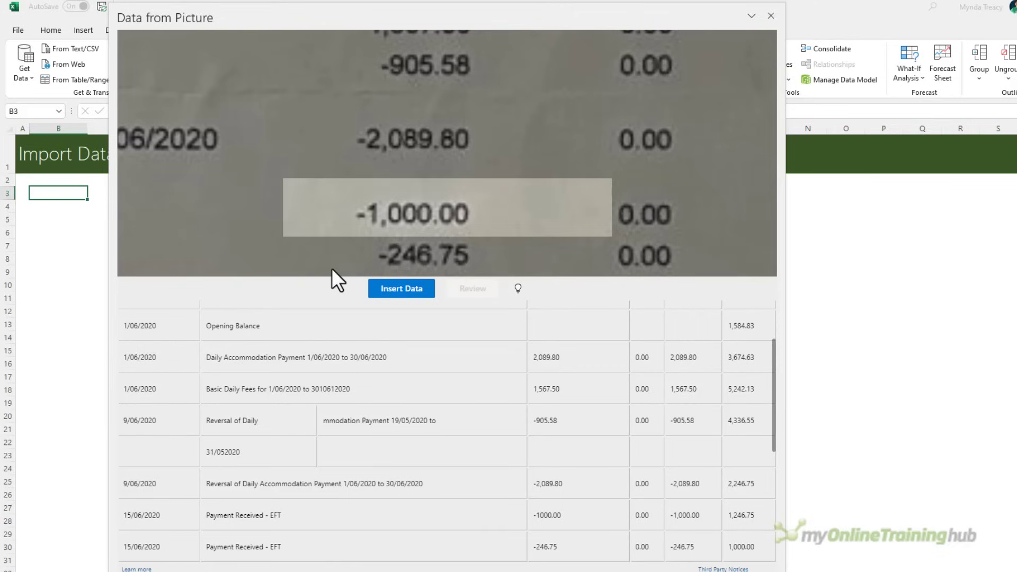
Step: Insert the recognised fee statement into the sheet, confirming past the validation warning
click(378, 290)
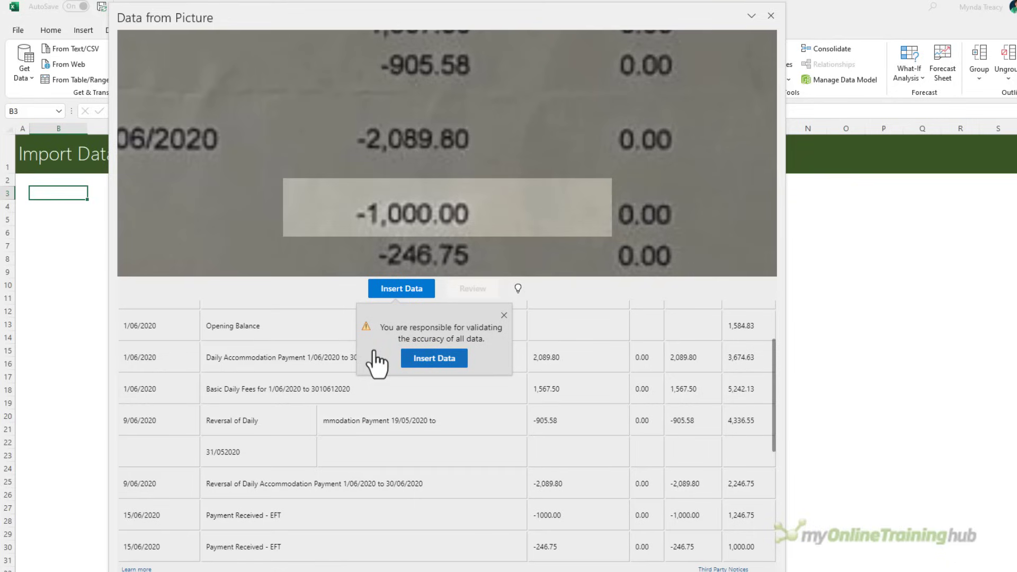
click(412, 361)
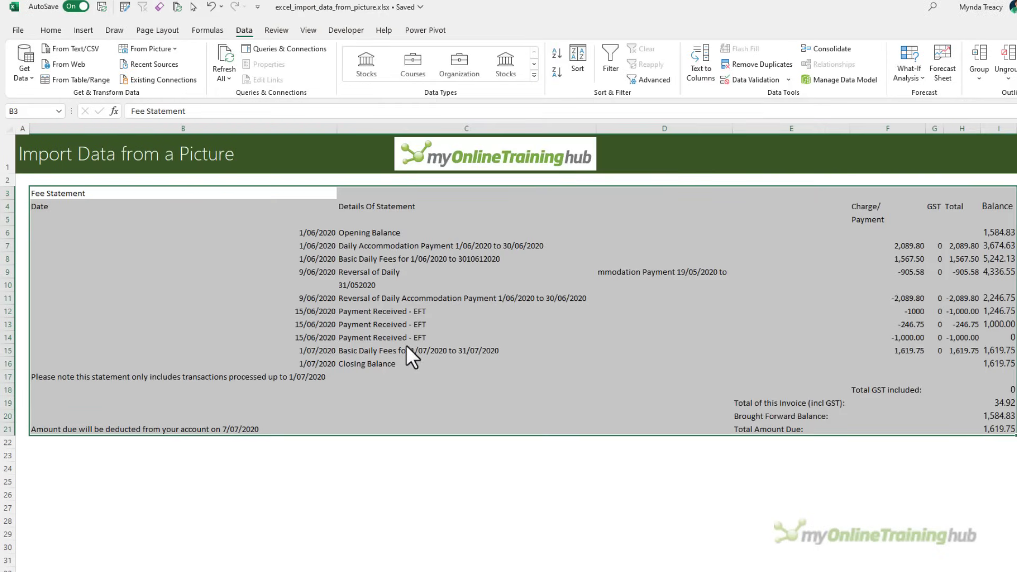
Step: Narrow column B and complete the C9 reversal description using D9's fragment and 31/05/2020
drag(338, 129, 103, 128)
click(189, 268)
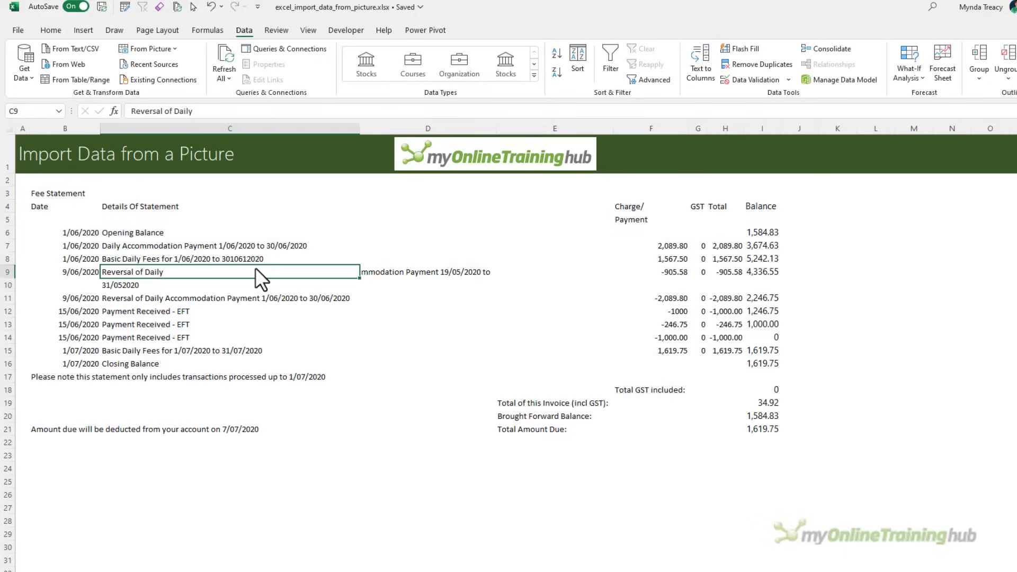
click(380, 269)
drag(271, 111, 116, 109)
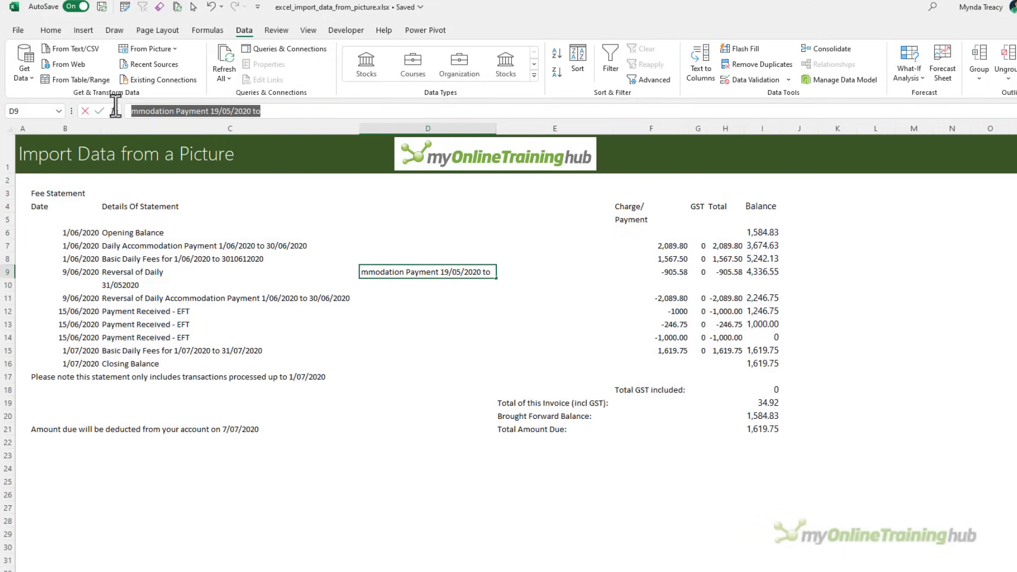
key(ctrl+x)
key(Escape)
click(166, 267)
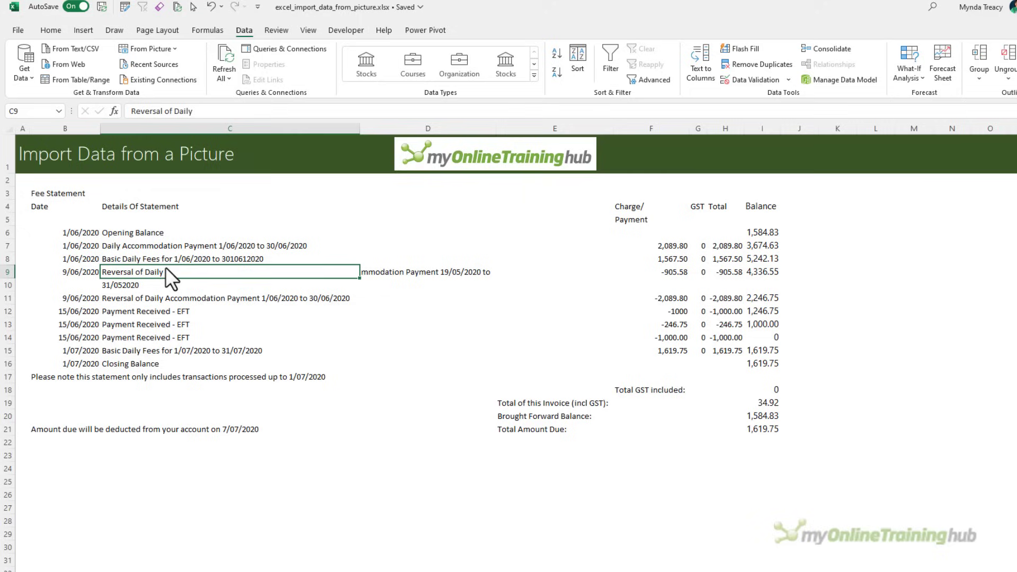
click(227, 111)
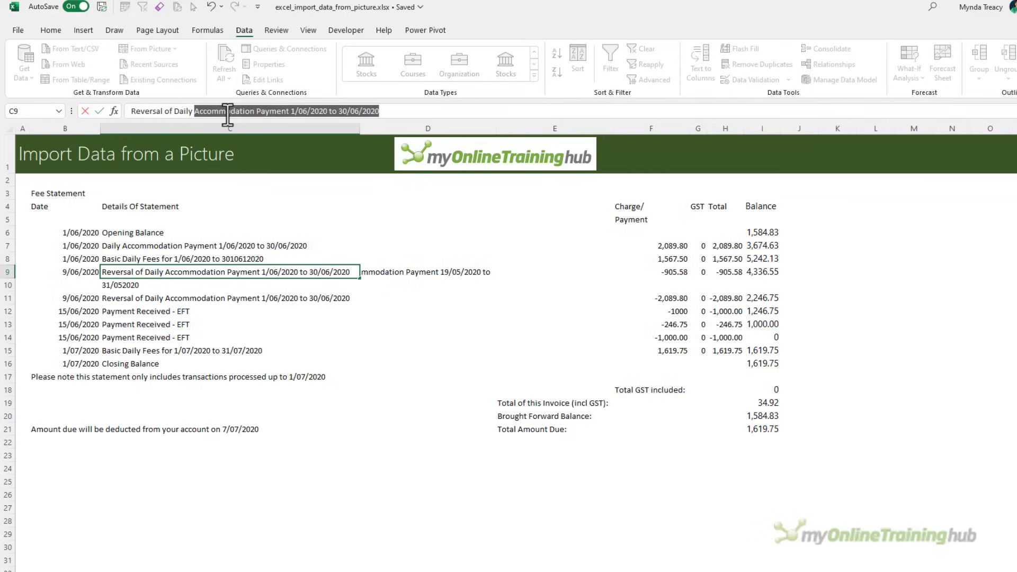
text(a)
key(ctrl+v)
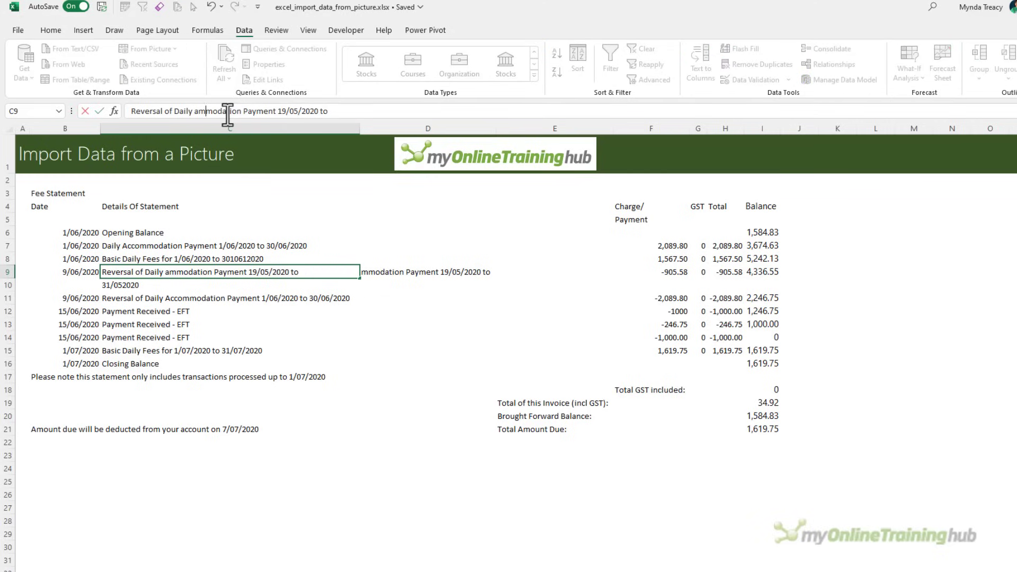
text(cco)
click(364, 112)
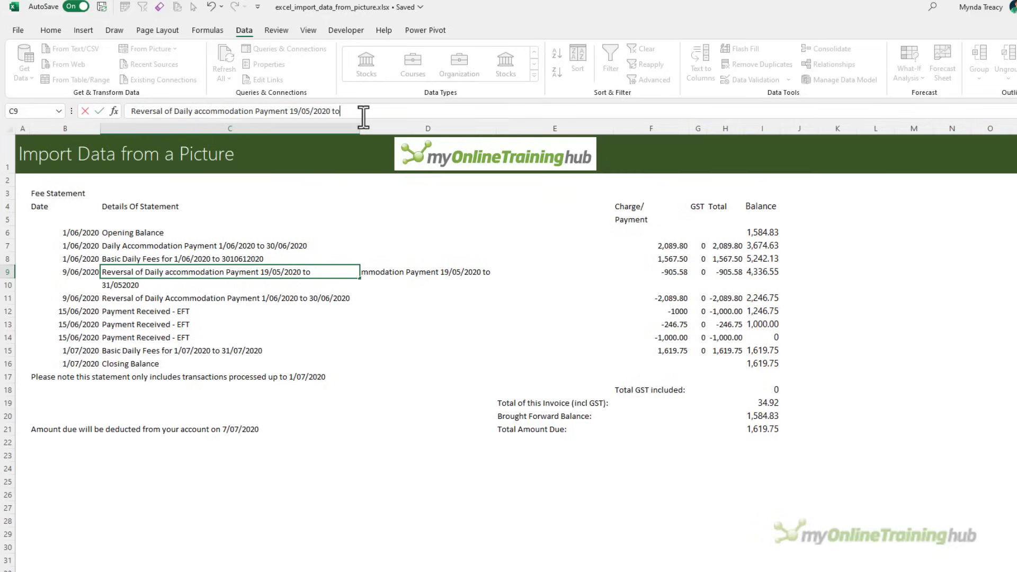
text(31/05/2020)
key(Return)
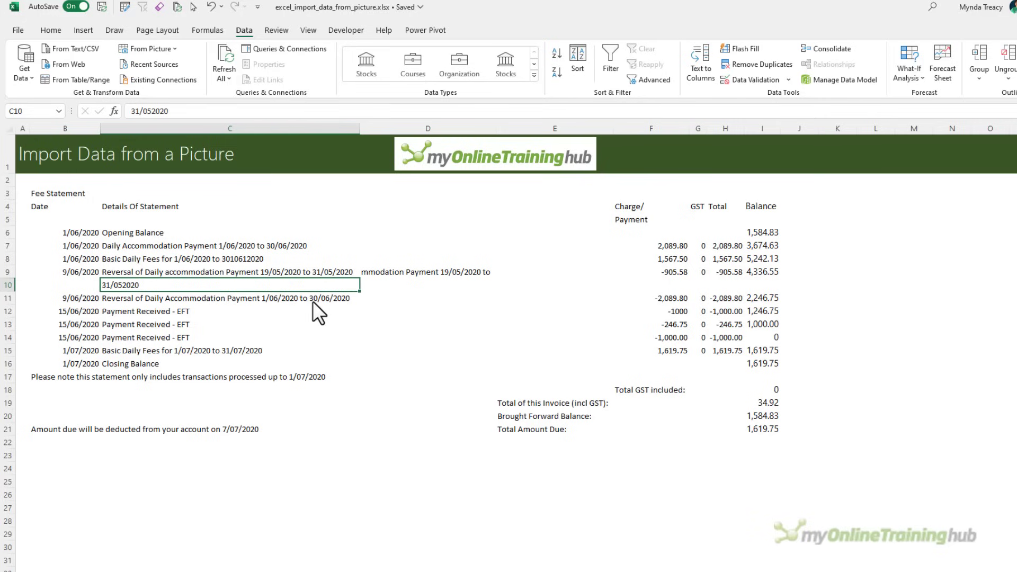
Step: Delete leftover row 10, clear D9's fragment, remove the empty column D and narrow the new column D
click(6, 285)
key(ctrl+minus)
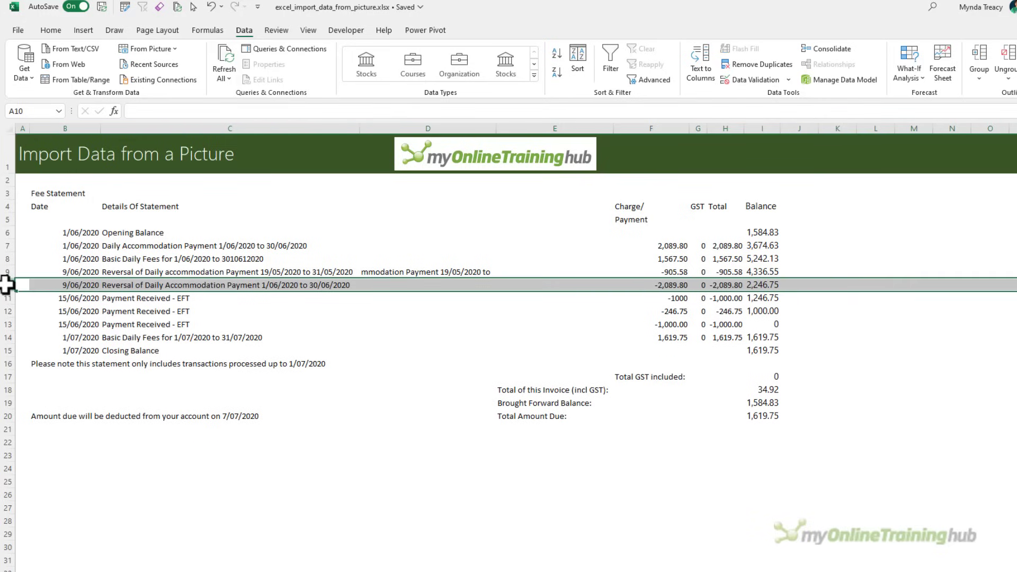
click(403, 273)
key(Delete)
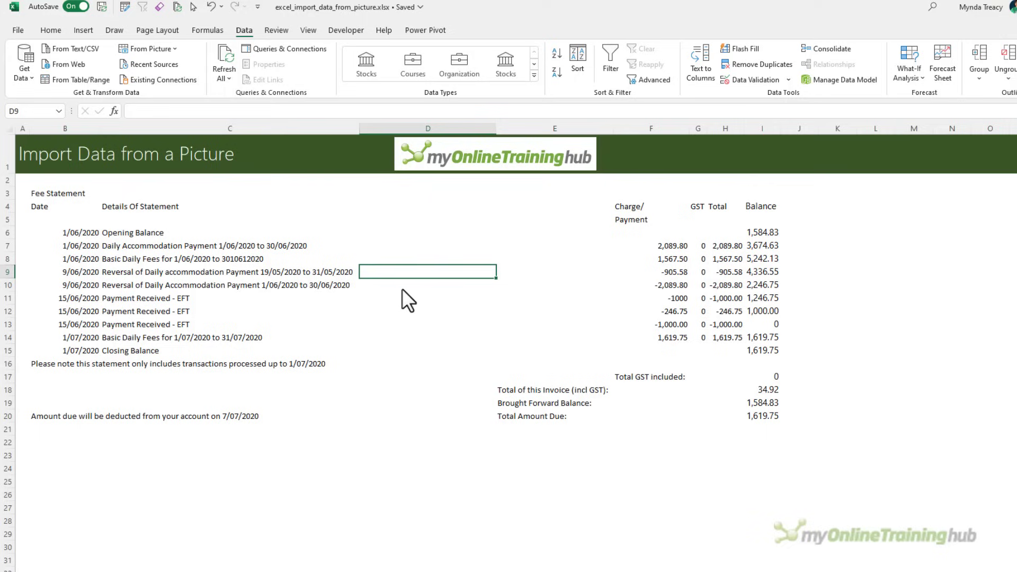
click(426, 128)
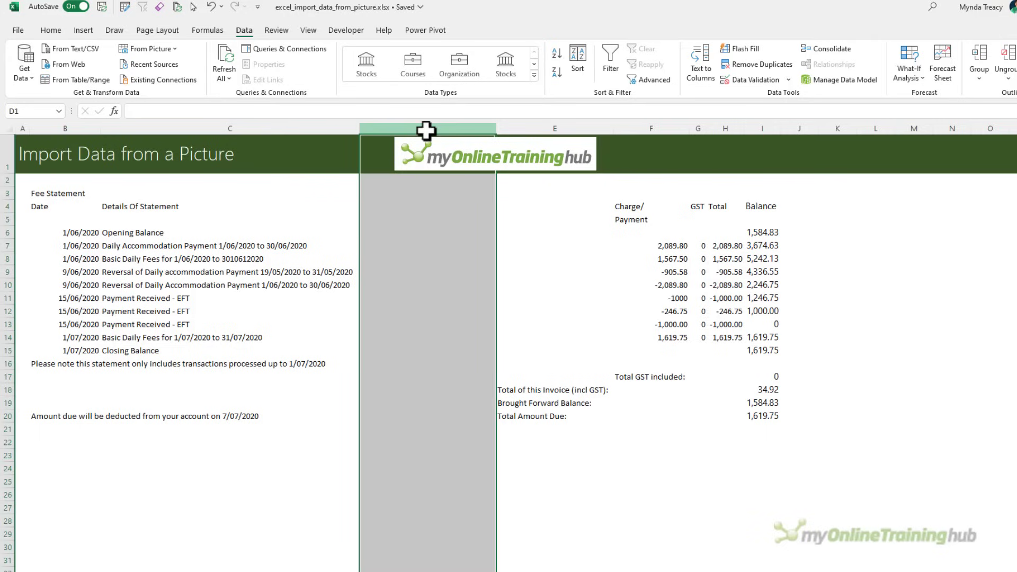
key(ctrl+minus)
click(449, 295)
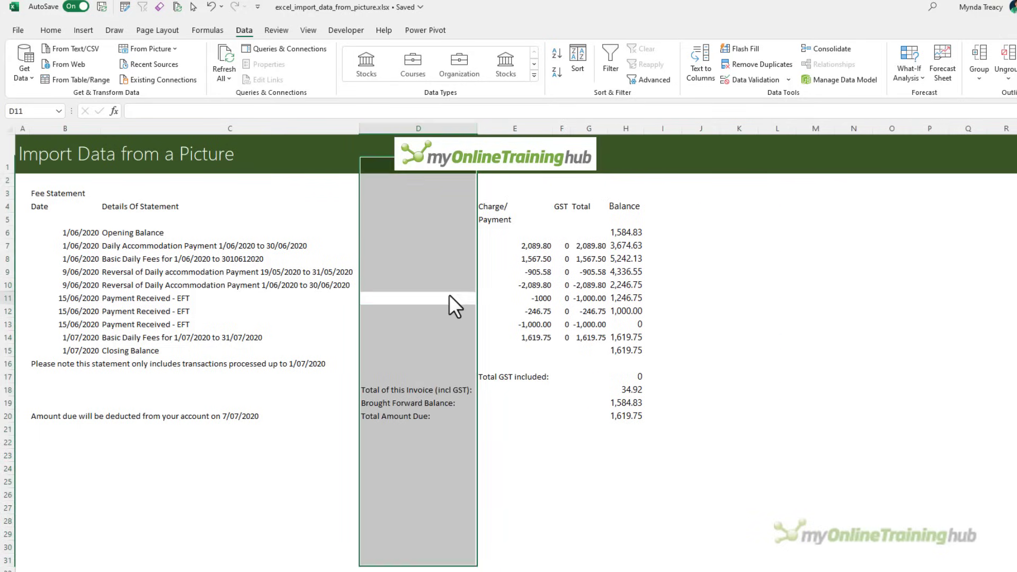
drag(477, 129, 403, 129)
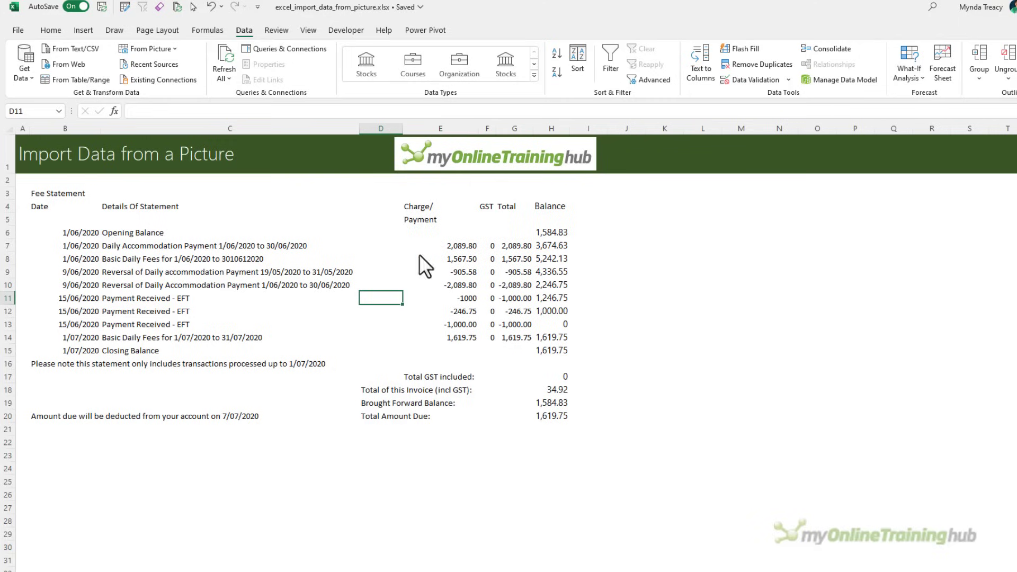
Step: Move the totals labels into column E, right-align them, and narrow column E
click(436, 379)
key(Down)
key(Left)
key(shift+Down)
key(shift+Down)
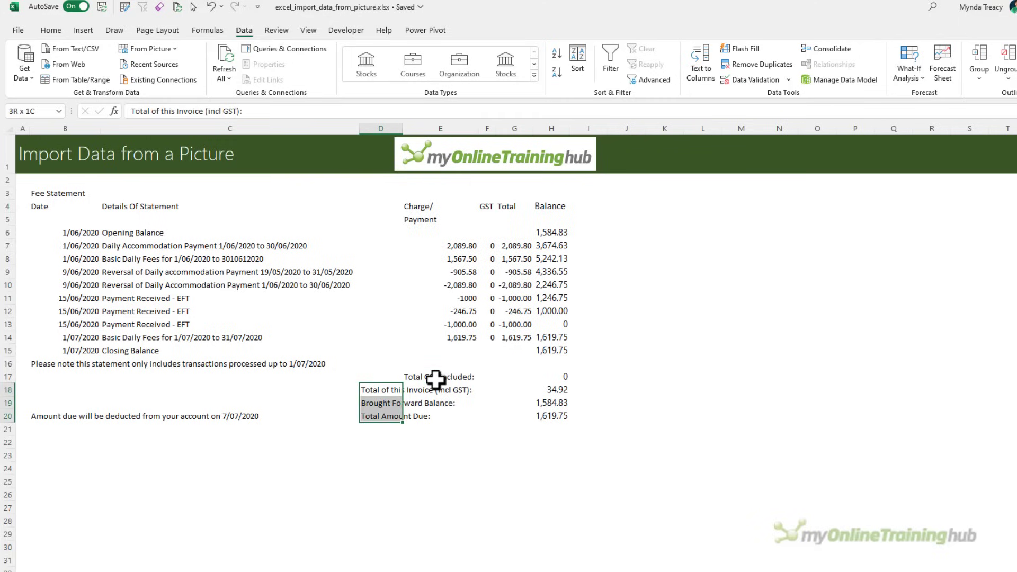
drag(403, 403, 466, 382)
click(432, 379)
key(shift+Down)
key(shift+Down)
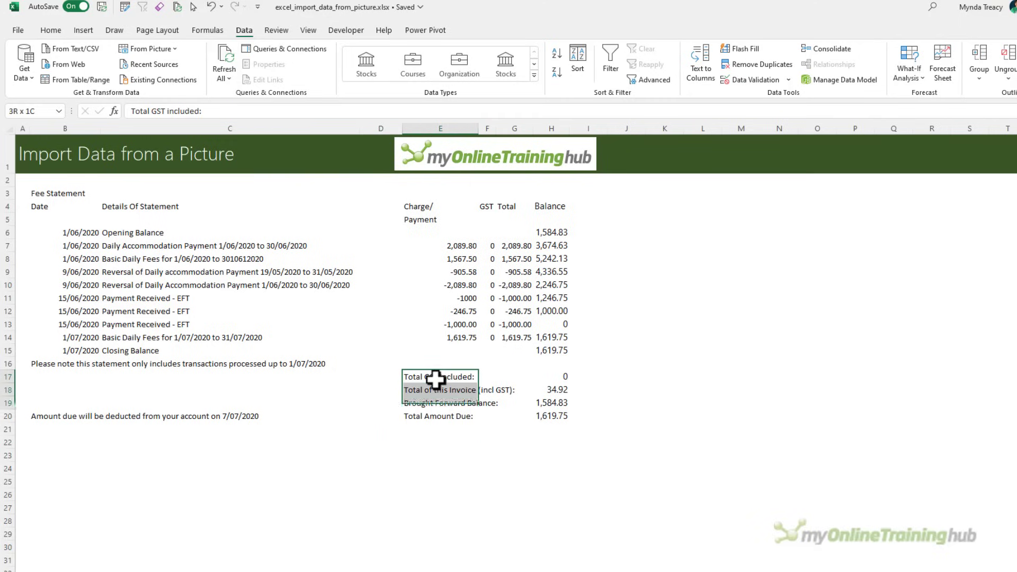
key(shift+Down)
click(56, 30)
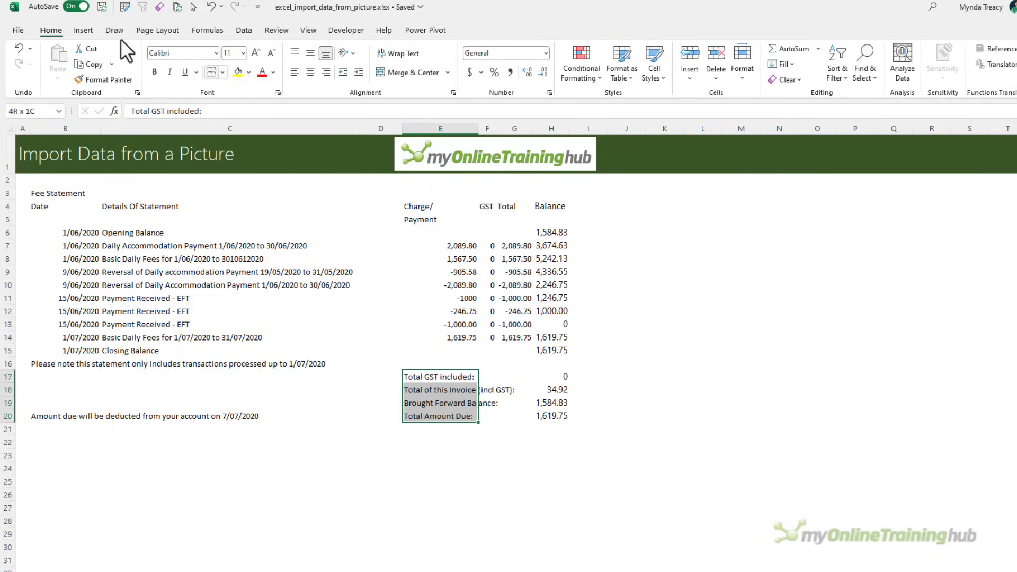
click(326, 72)
click(550, 232)
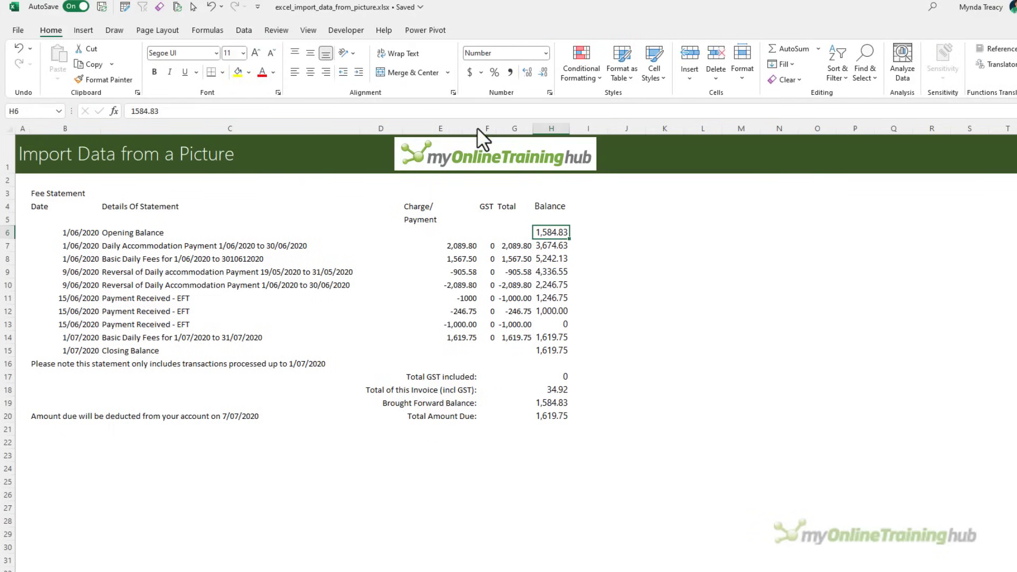
drag(478, 128, 449, 129)
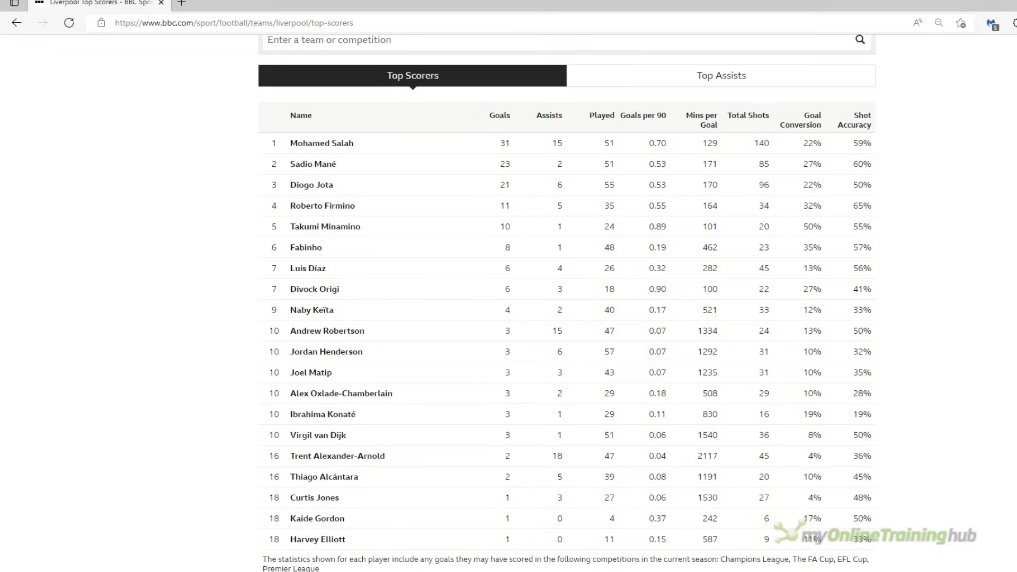
Step: Copy-paste the Top Scorers web table into Excel, inspect its doubled Name column, then undo the paste
drag(262, 124, 876, 539)
key(ctrl+c)
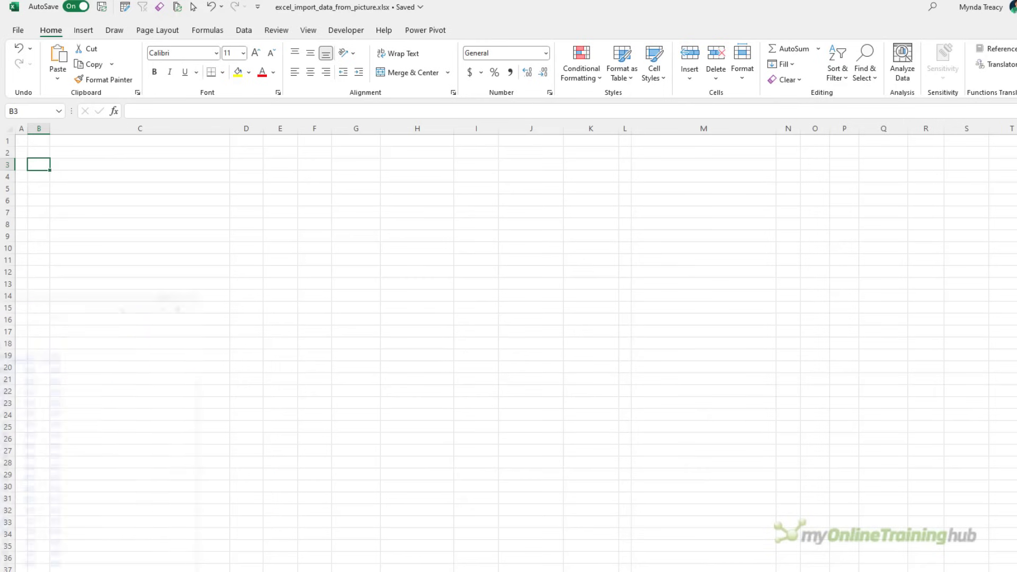
click(73, 80)
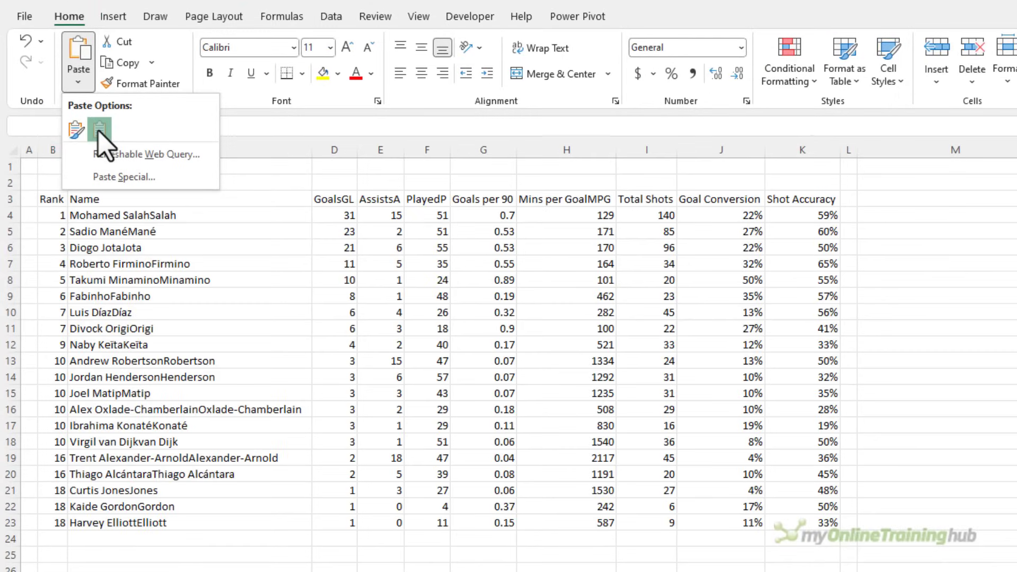
click(96, 128)
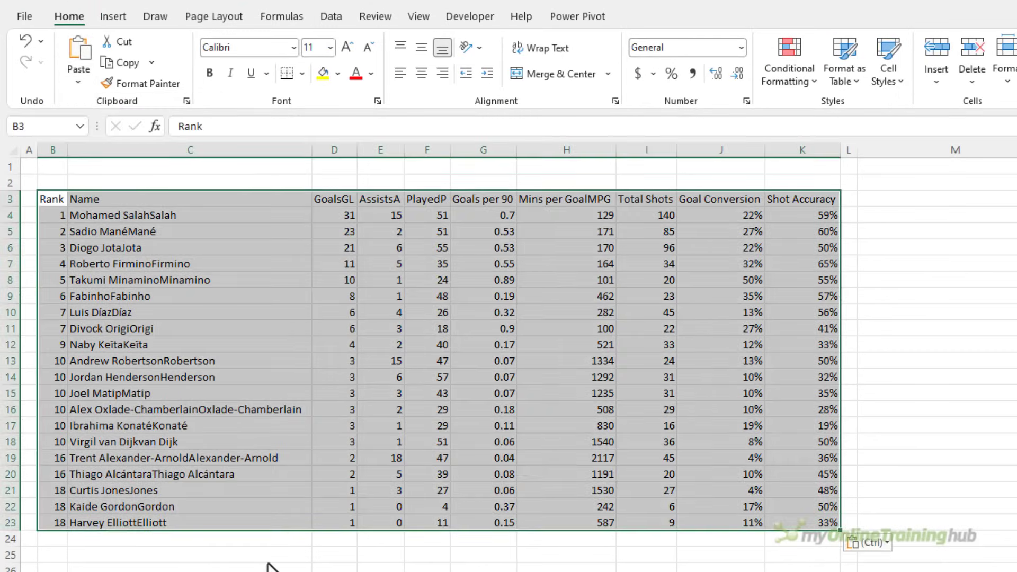
click(222, 150)
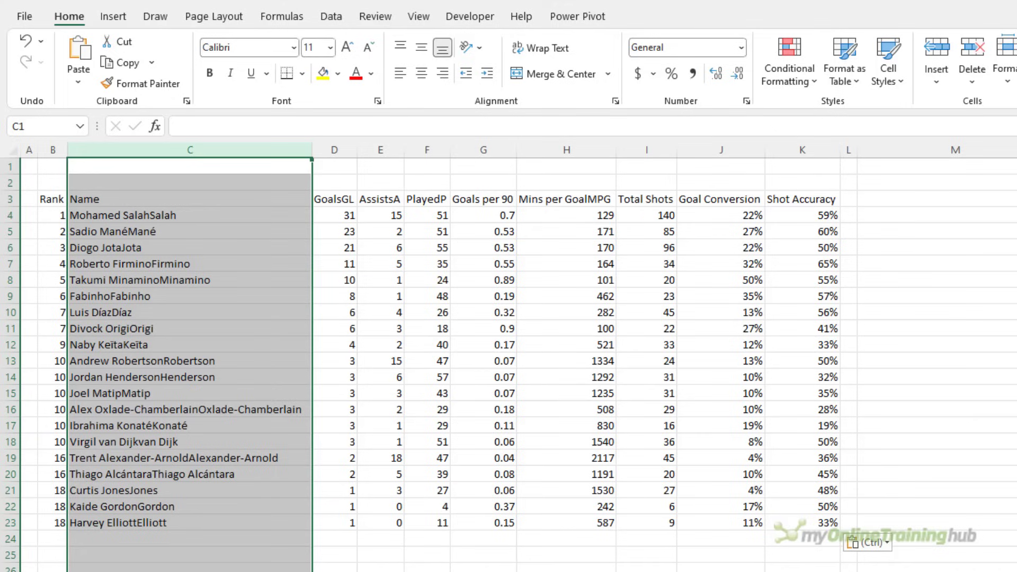
click(182, 201)
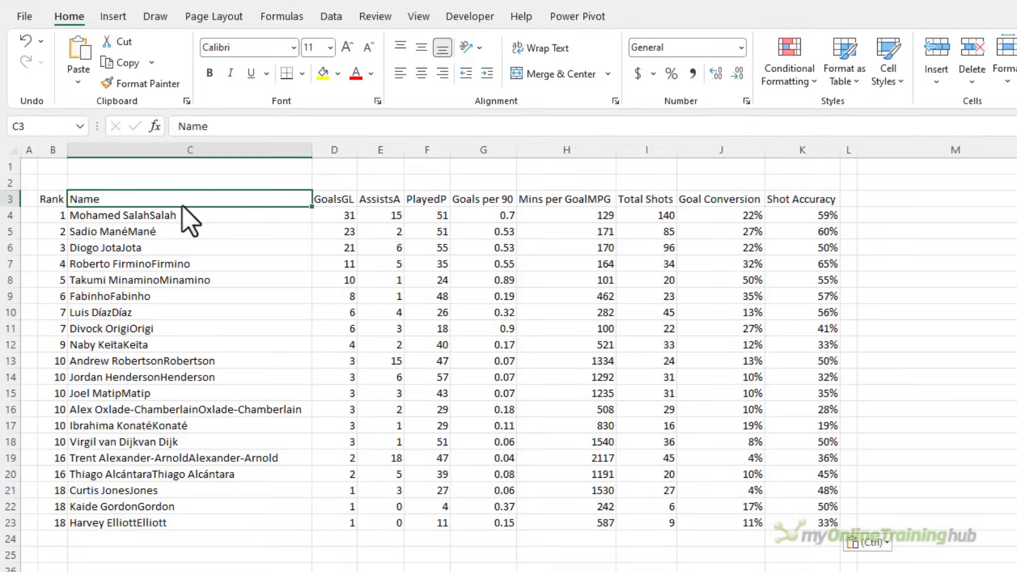
key(ctrl+z)
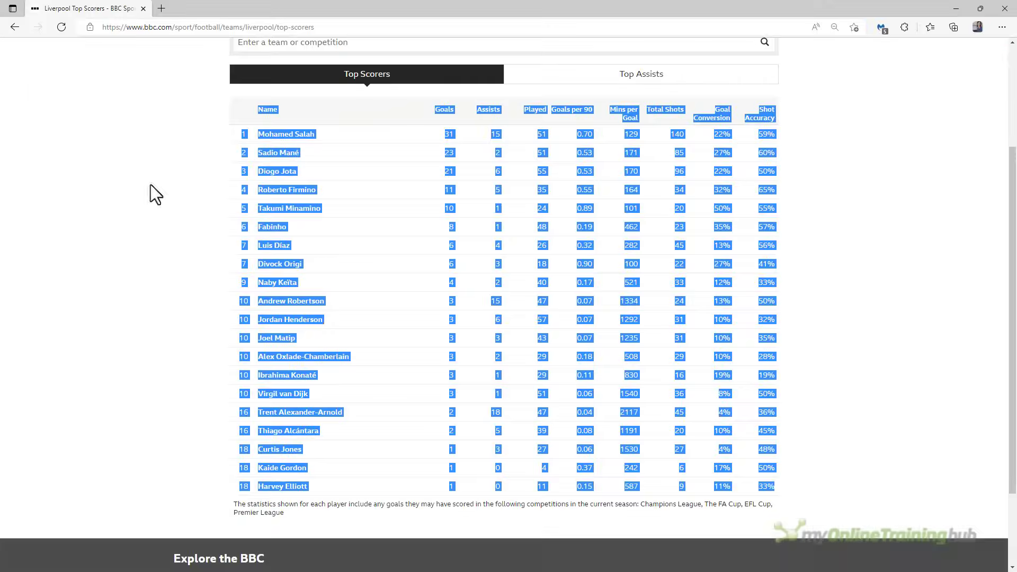
Step: Snip a screenshot of the Top Scorers table from its header row to the last player
click(150, 185)
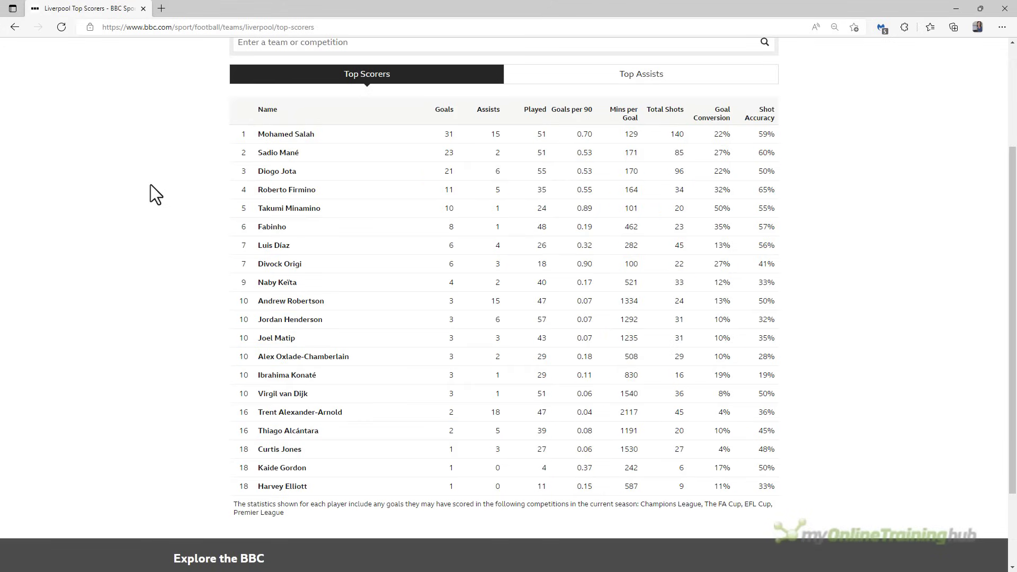
key(super+shift+s)
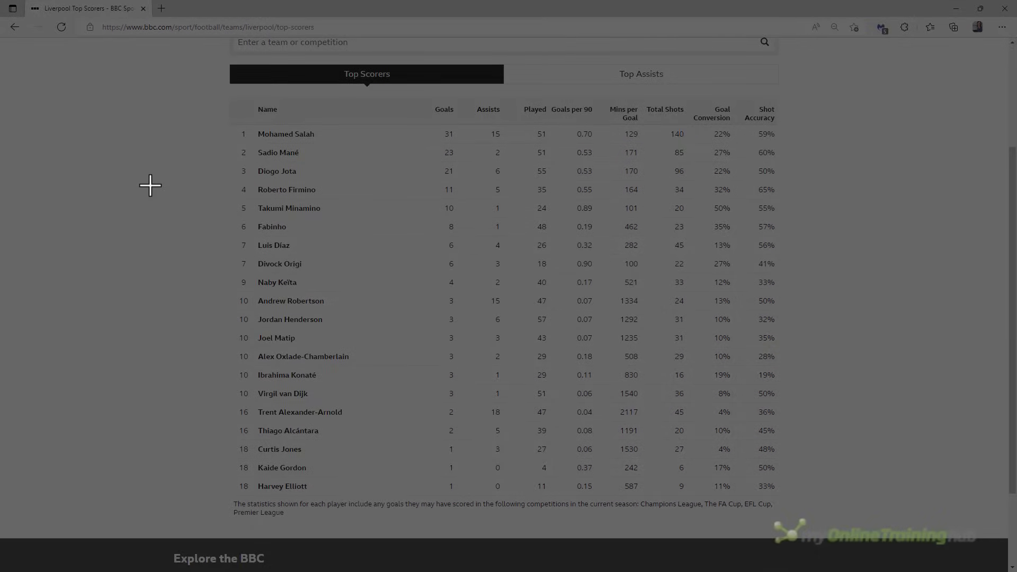
drag(226, 90, 784, 495)
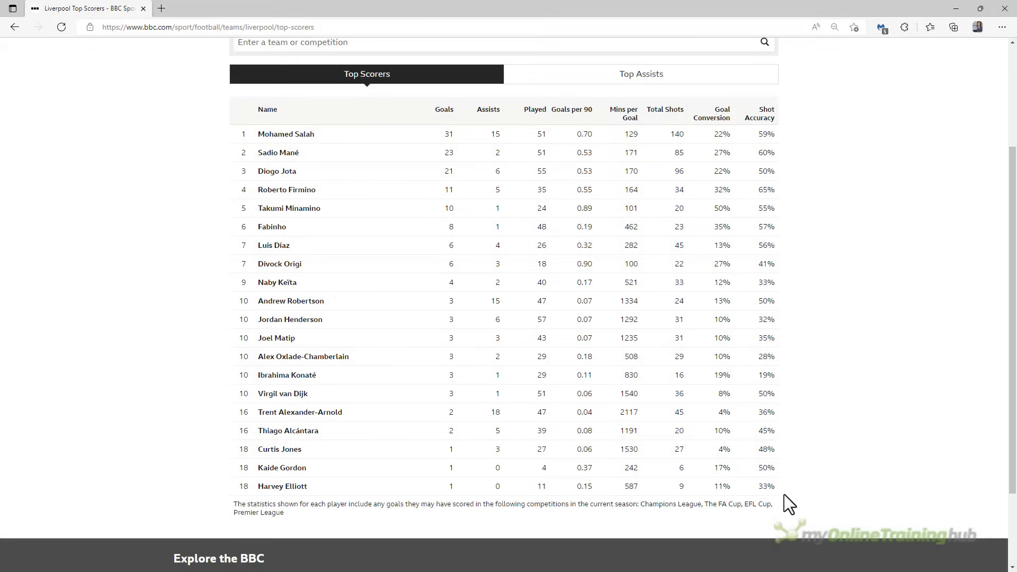
Step: Minimize Edge and load the snipped table via Data > From Picture > Picture From Clipboard
click(957, 10)
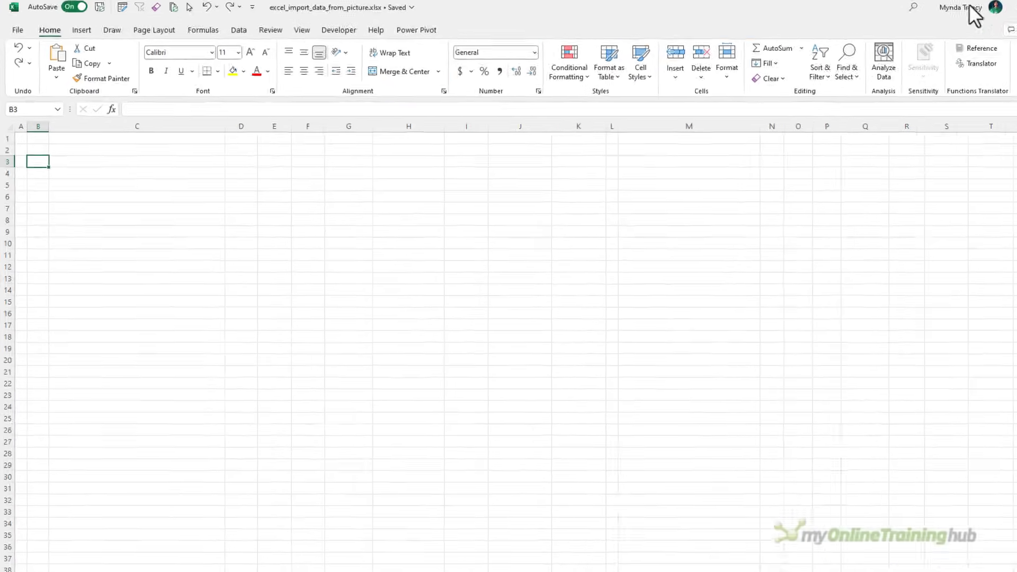
click(332, 14)
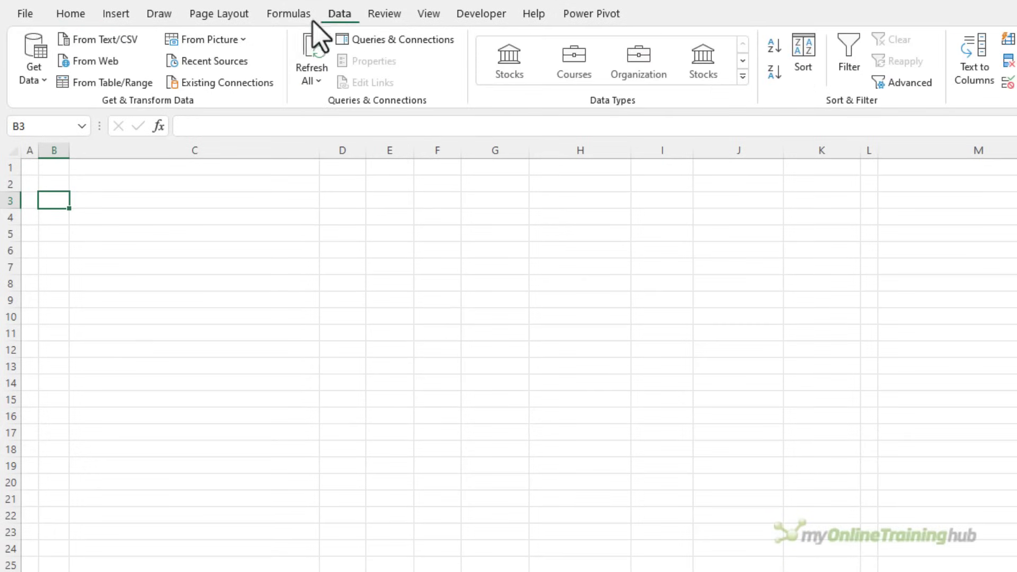
click(241, 41)
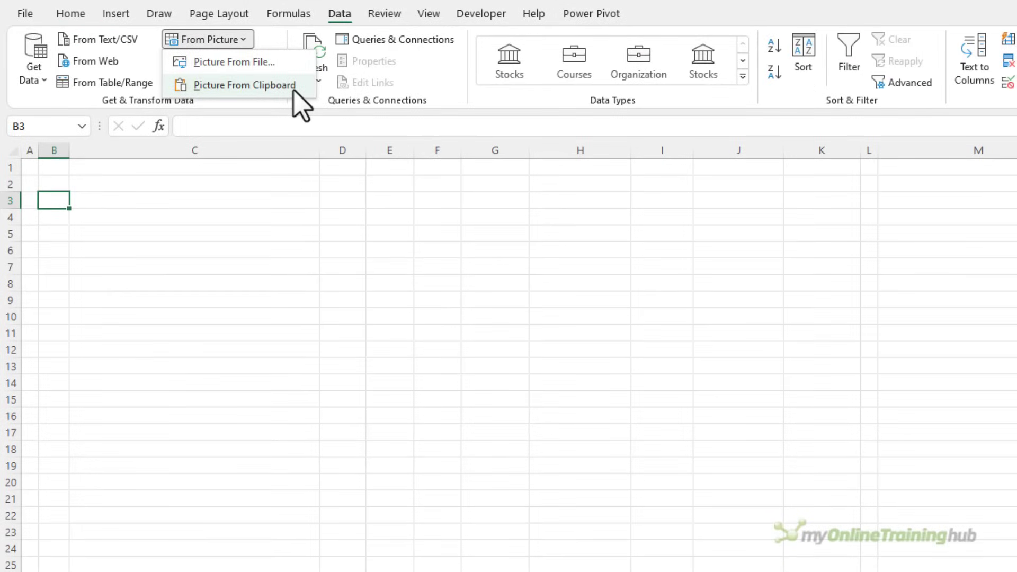
click(295, 90)
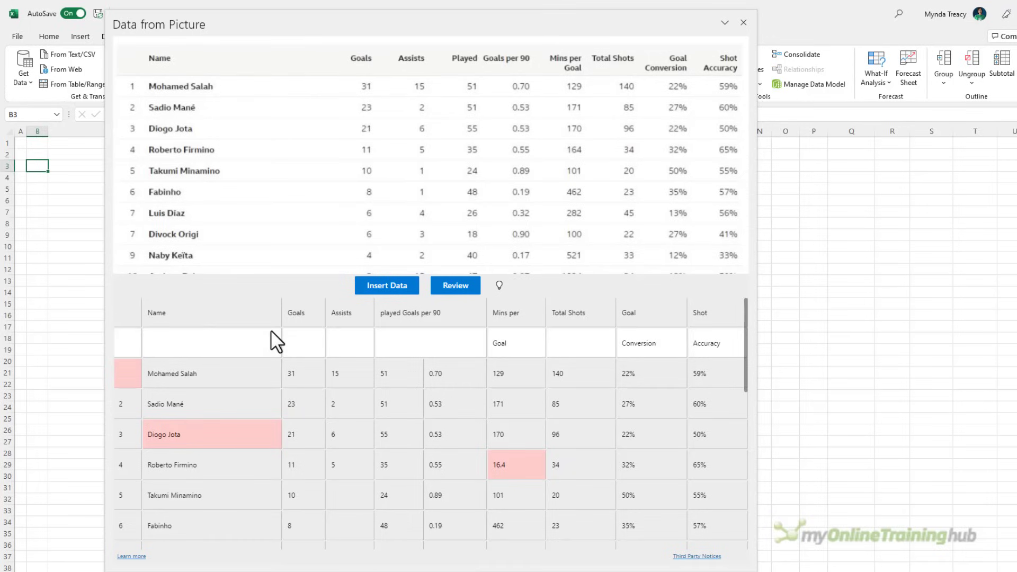
Step: Accept the flagged row 1 number and Diogo Jota, and change Firmino's 16.4 to 164
click(133, 375)
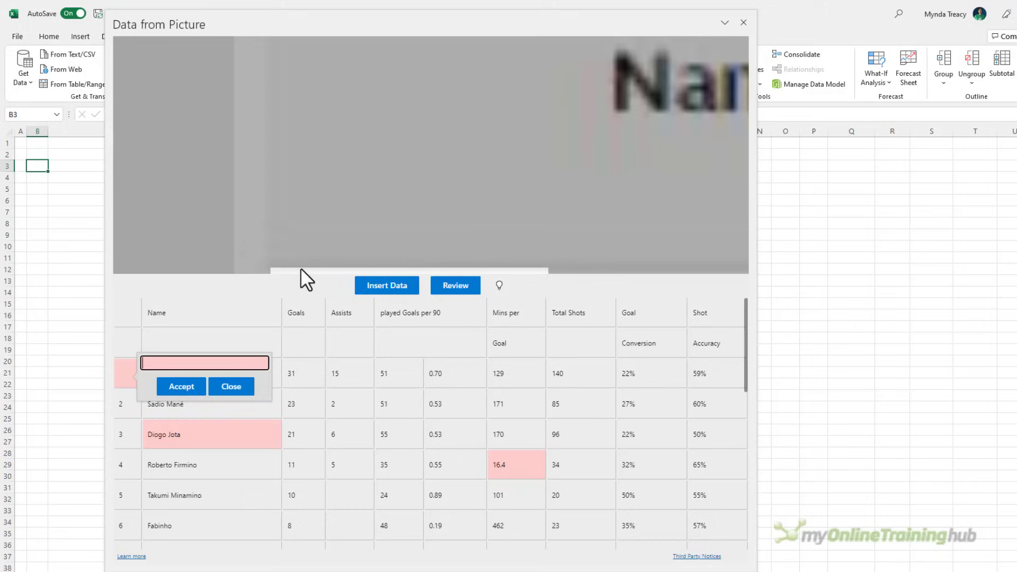
drag(756, 314, 488, 325)
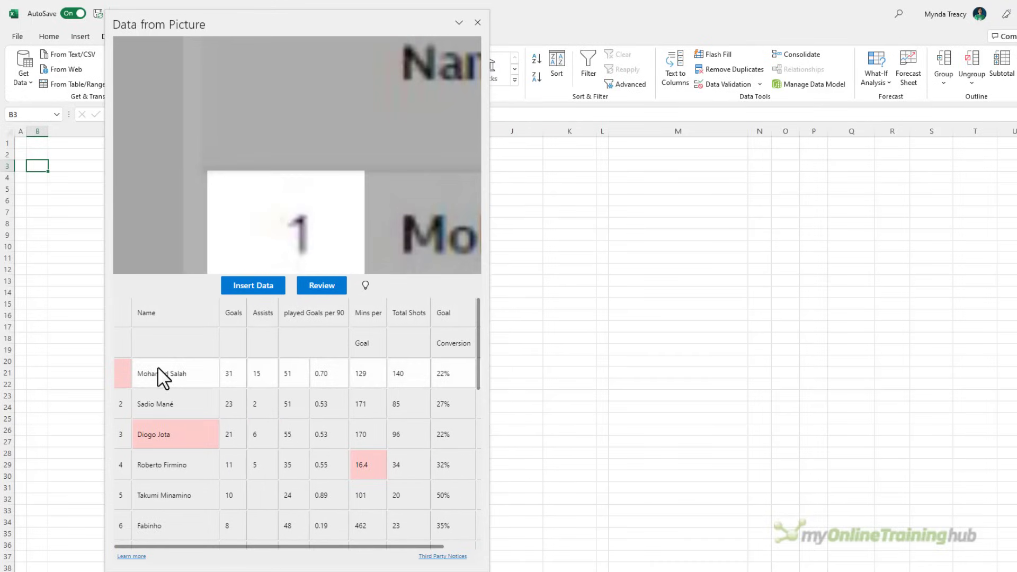
click(124, 370)
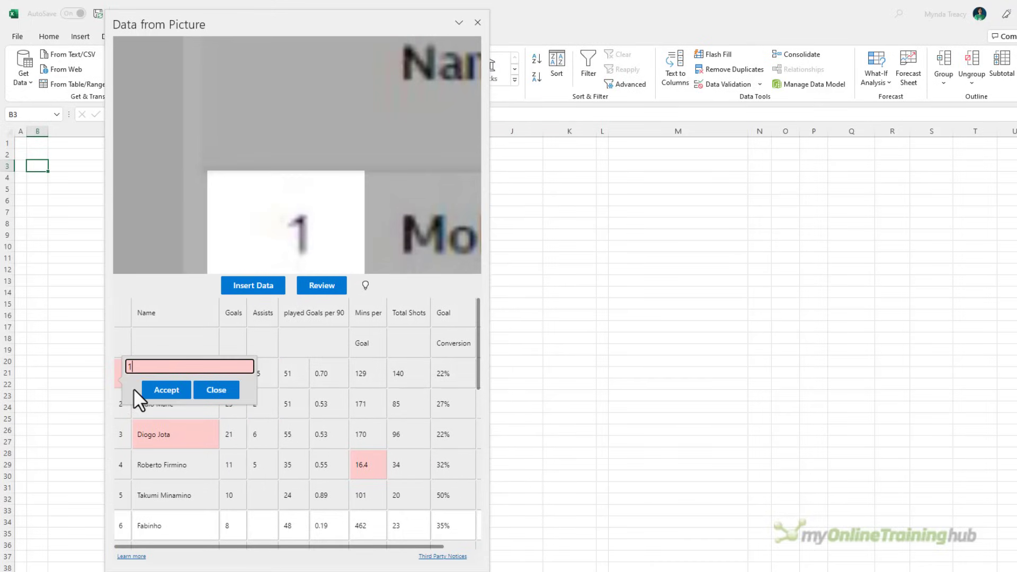
click(164, 391)
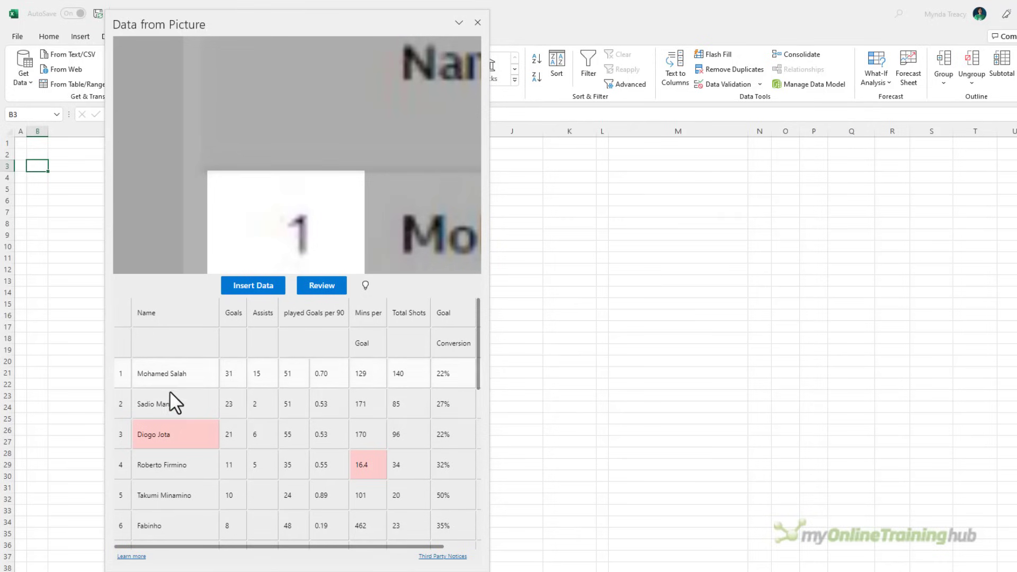
click(205, 432)
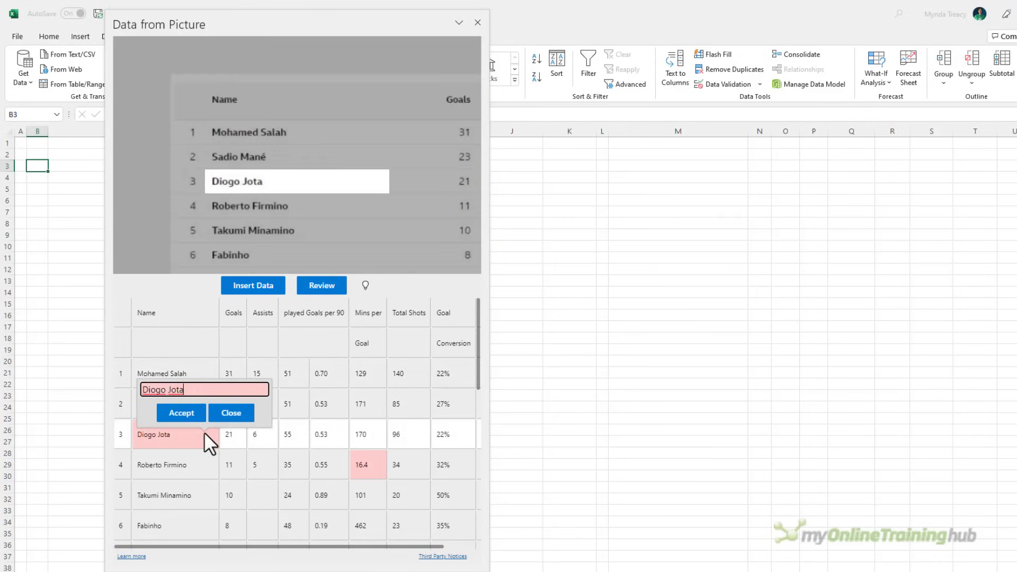
click(175, 414)
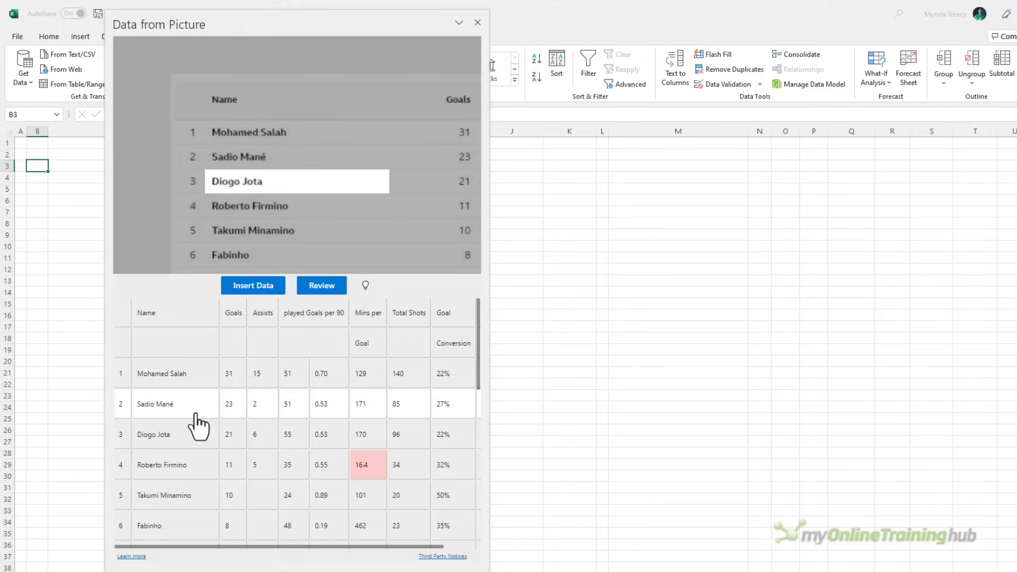
click(367, 470)
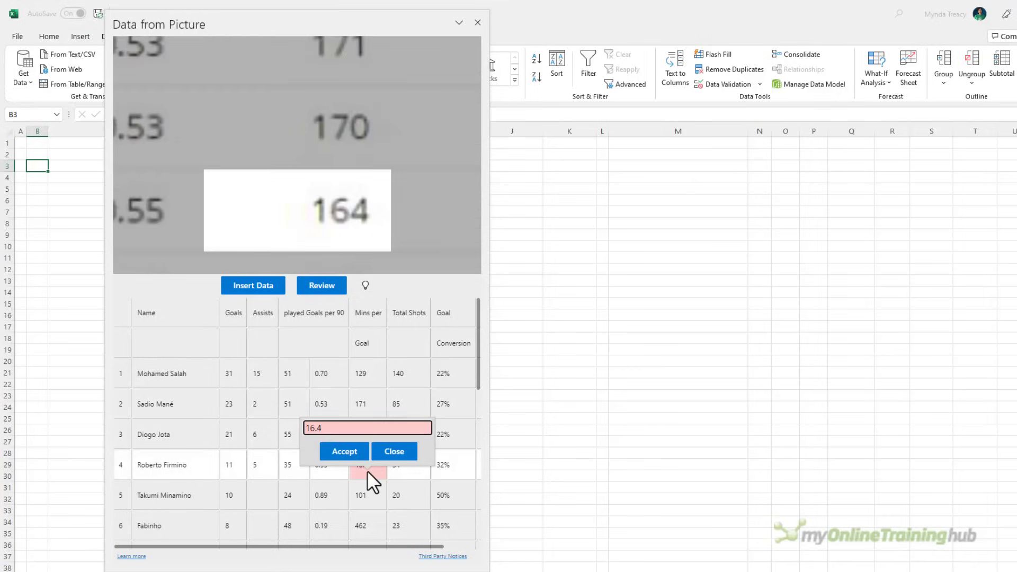
key(BackSpace)
key(BackSpace)
text(4)
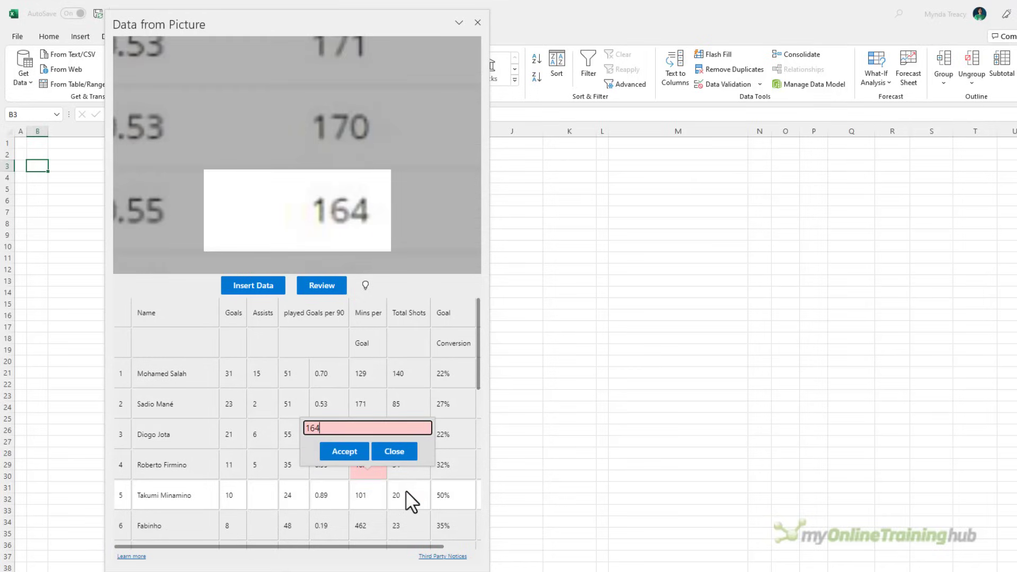
click(347, 454)
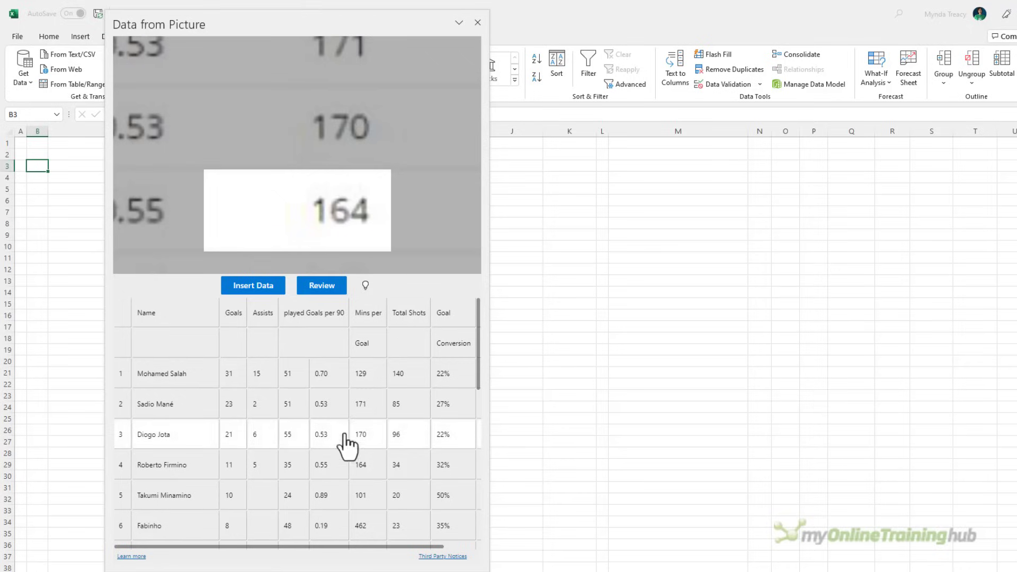
Step: Accept the first eight flagged Top Scorers items, including four player names, values 0.90 and 100, and rank 18
click(329, 289)
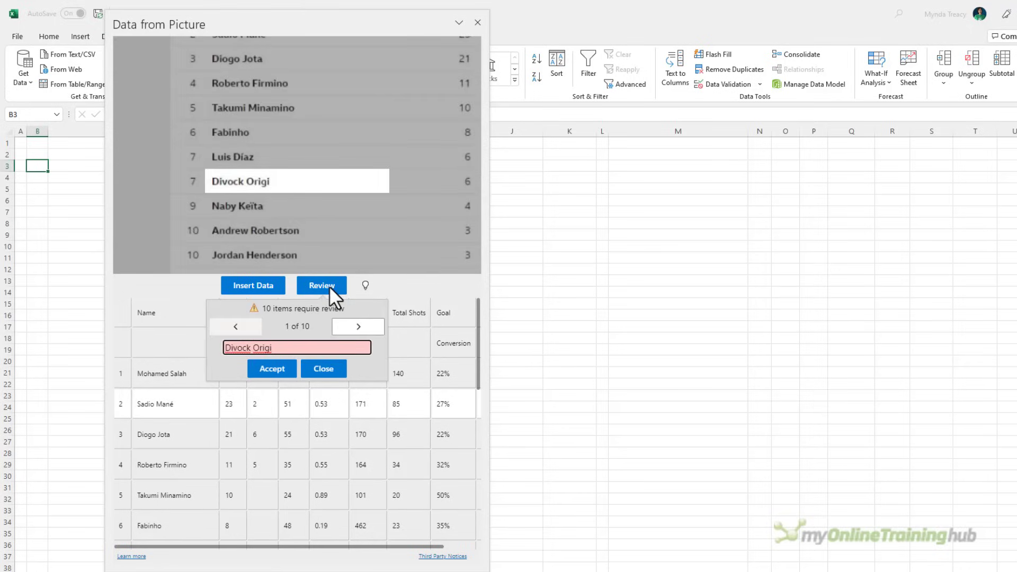
click(277, 370)
click(276, 370)
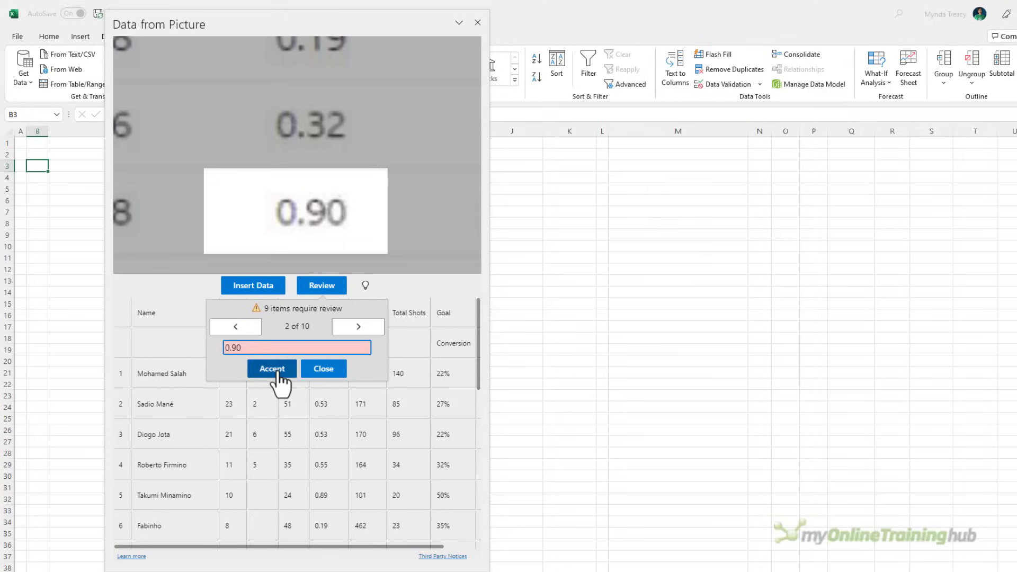
click(277, 369)
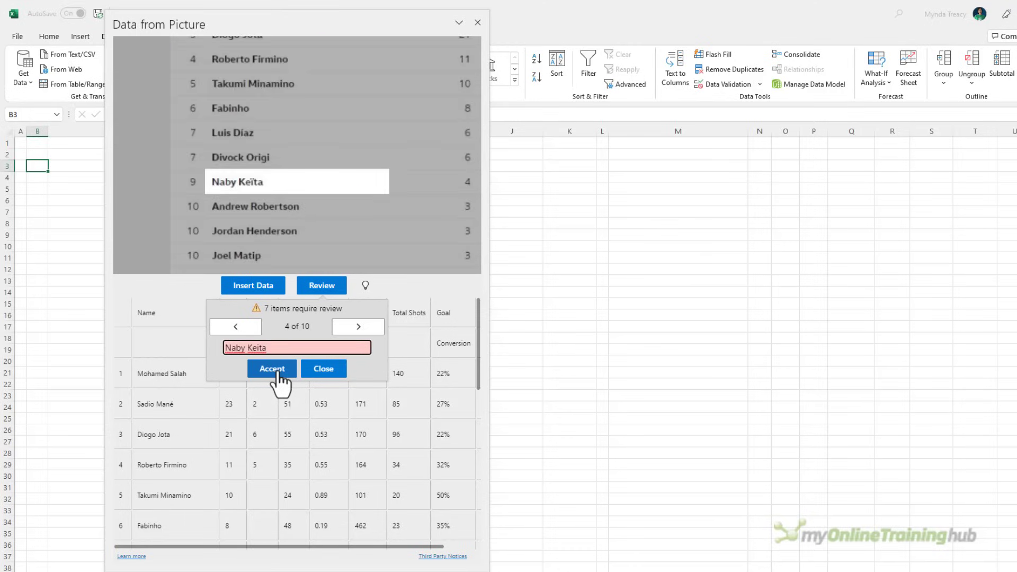
click(272, 369)
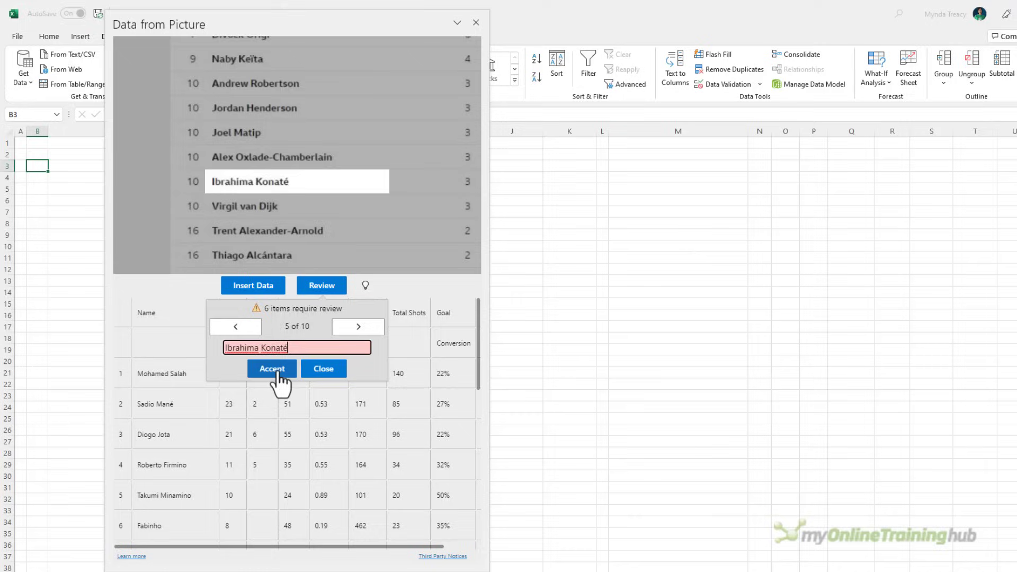
click(273, 370)
click(277, 371)
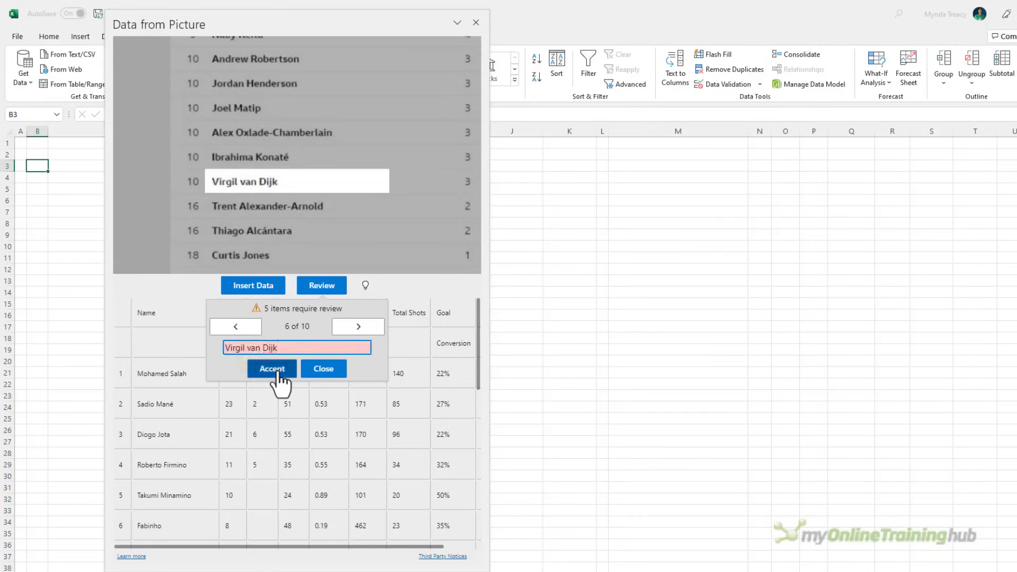
click(277, 371)
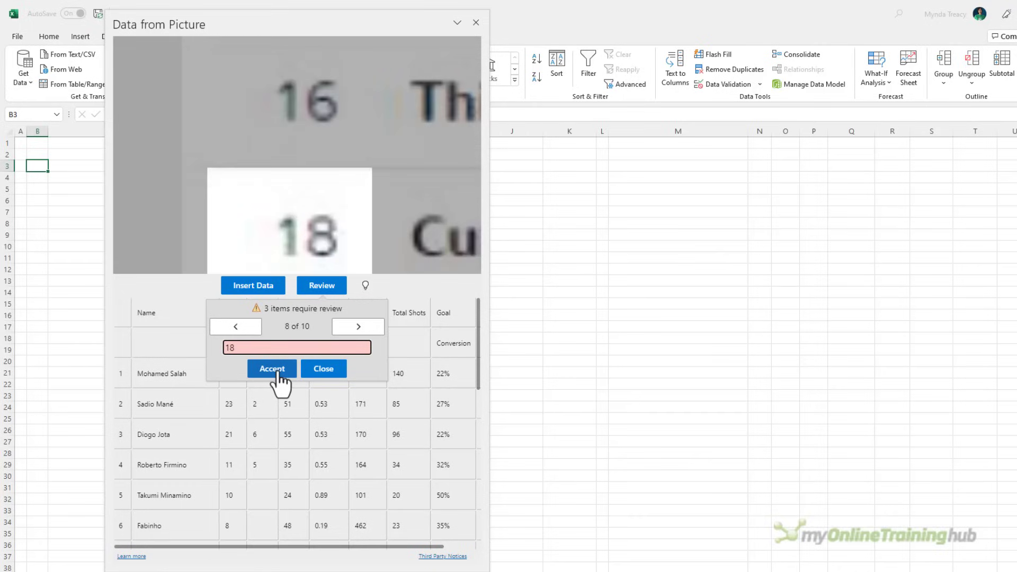
click(272, 369)
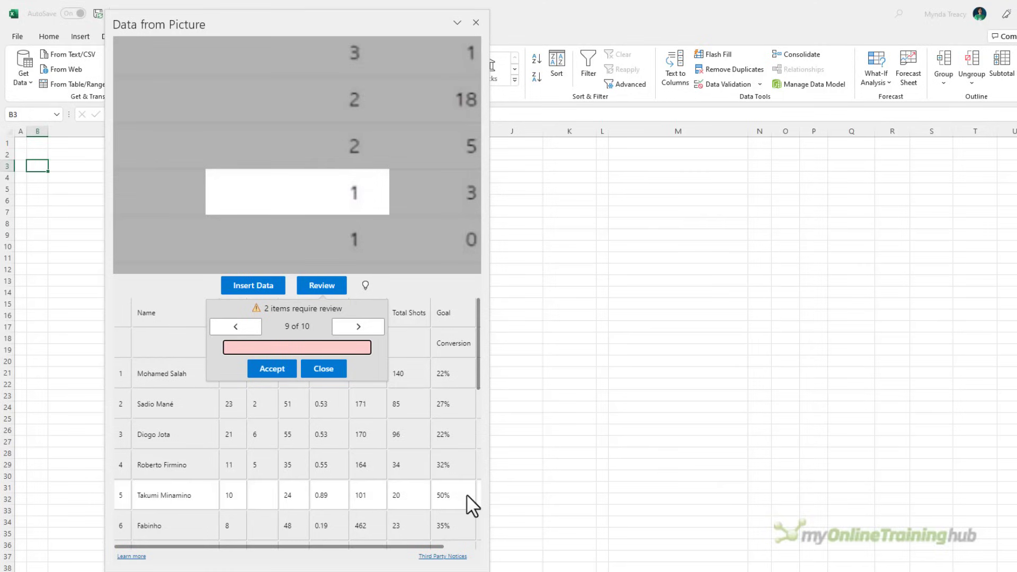
Step: Accept the blank ninth item, enter 1 for the last flagged item, and close the review
click(273, 370)
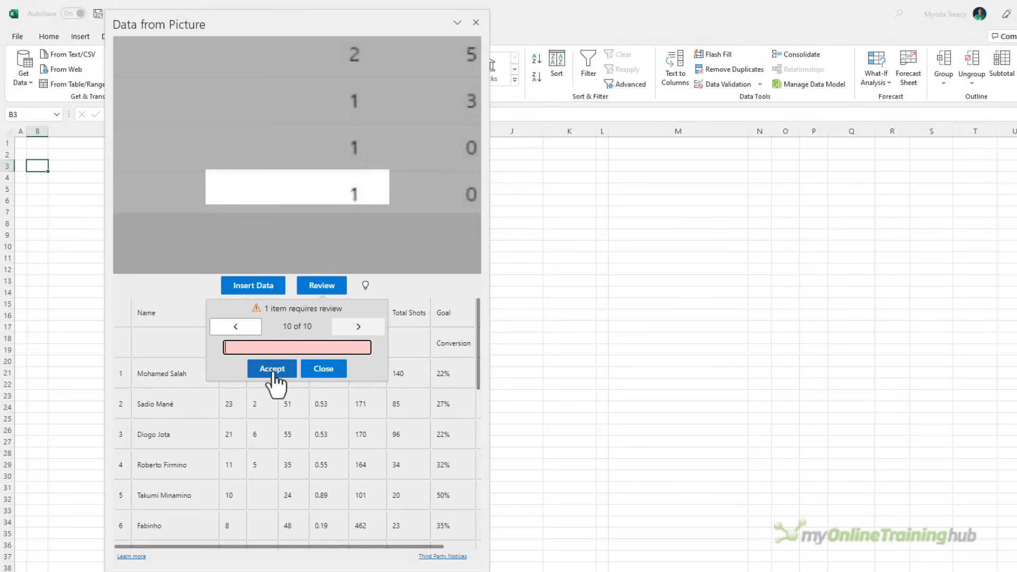
text(1)
click(273, 370)
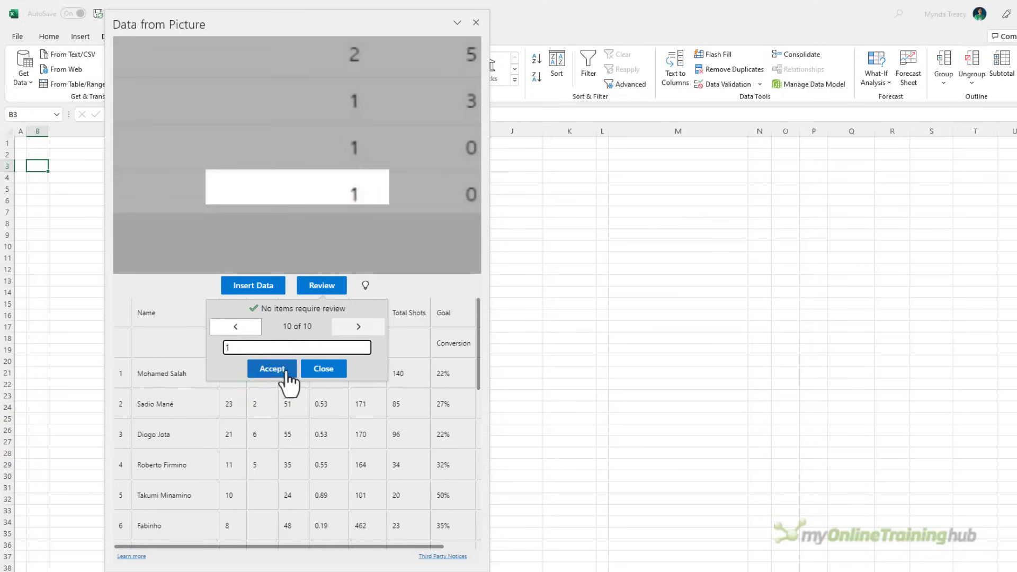
click(323, 369)
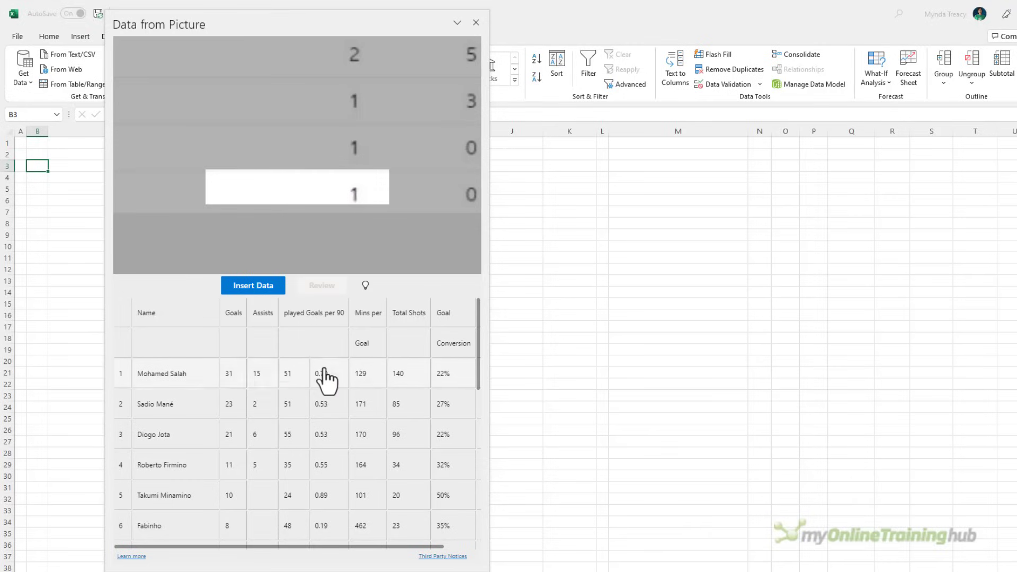
Step: Insert the Top Scorers table despite the accuracy warning, then check blank assists E9:E10, E18:E19 and names C5:C24
click(272, 297)
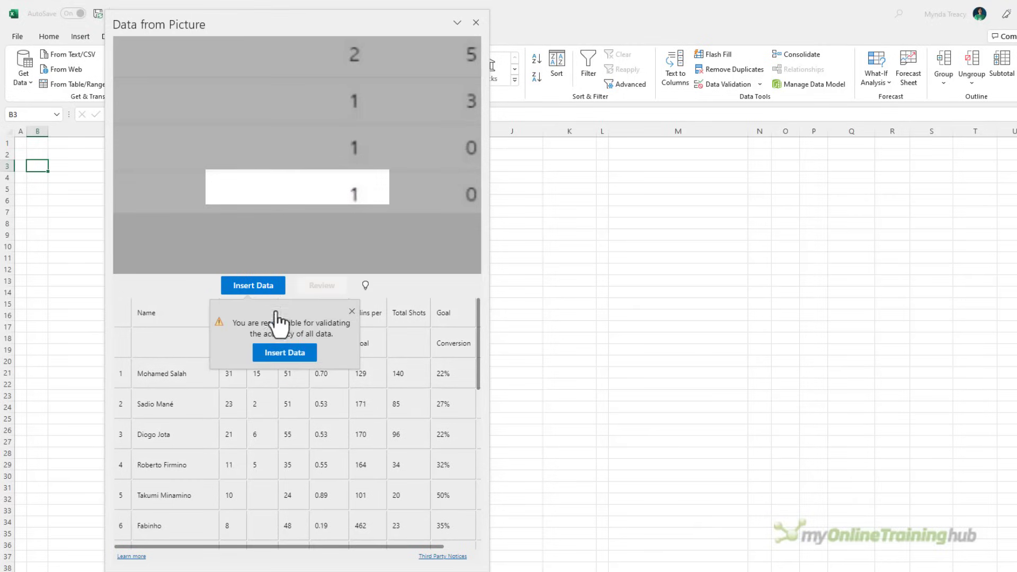
click(286, 354)
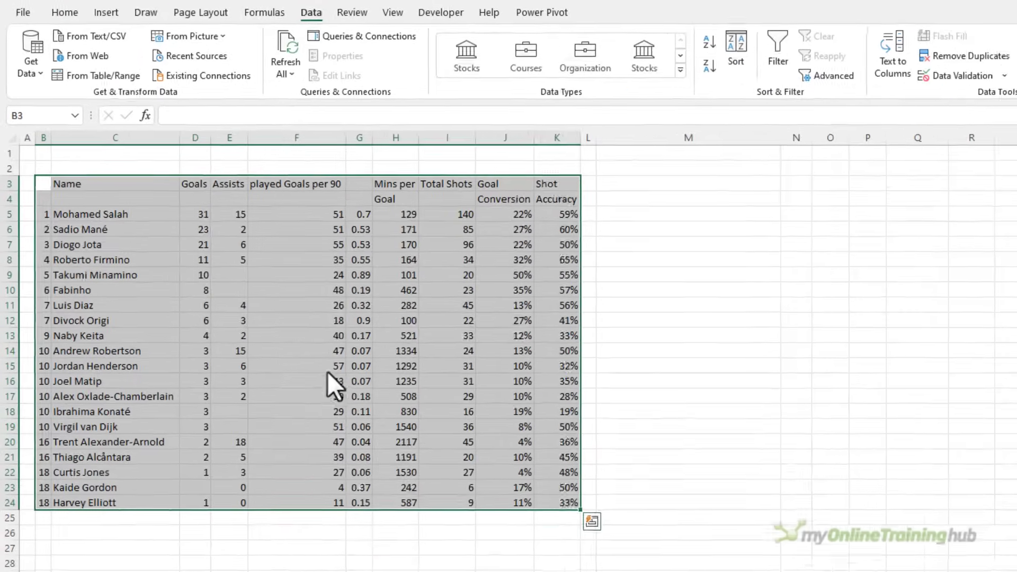
drag(236, 275, 234, 286)
mouse_move(245, 416)
mouse_down()
mouse_move(245, 440)
mouse_move(240, 429)
mouse_up()
drag(158, 223, 142, 506)
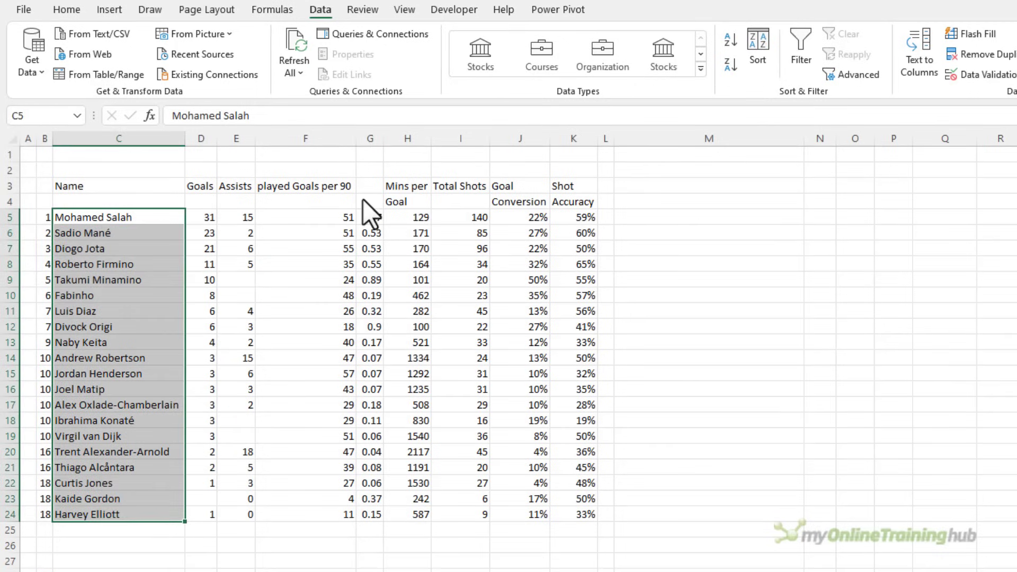
Step: Inspect the split headers around H4, including Goal, Mins per and Conversion in J4
click(397, 203)
key(Up)
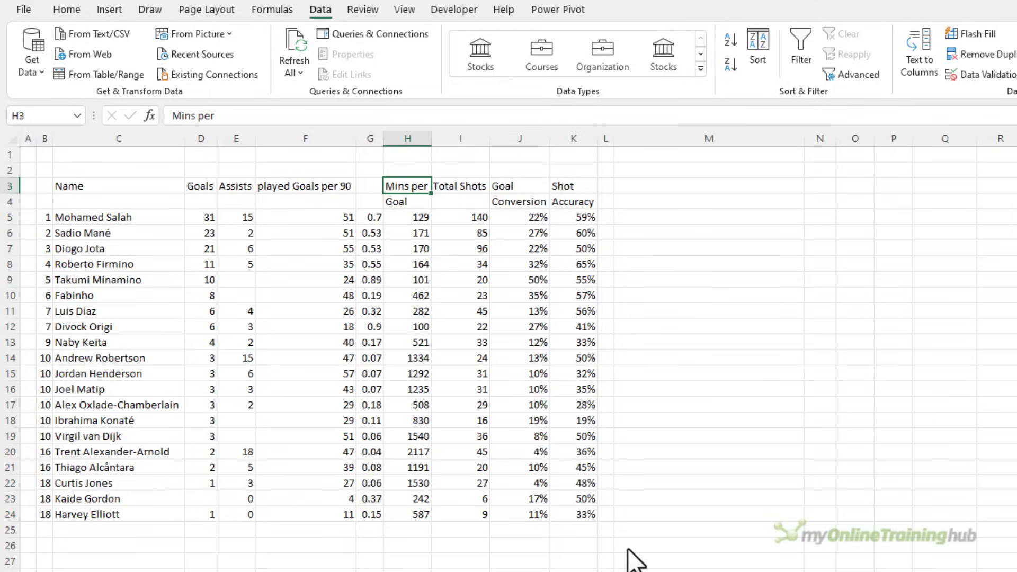
key(Down)
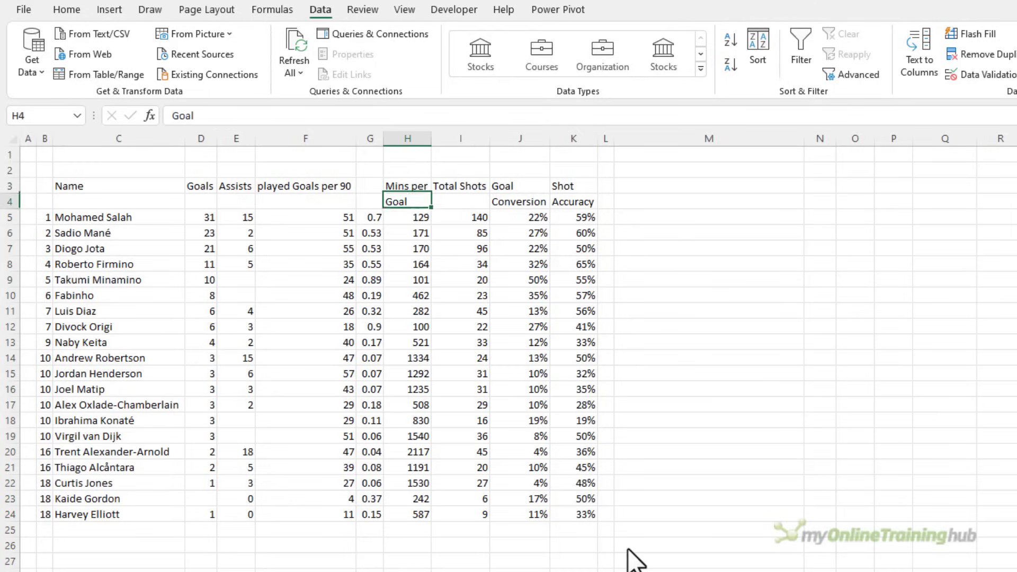
key(Right)
key(Right)
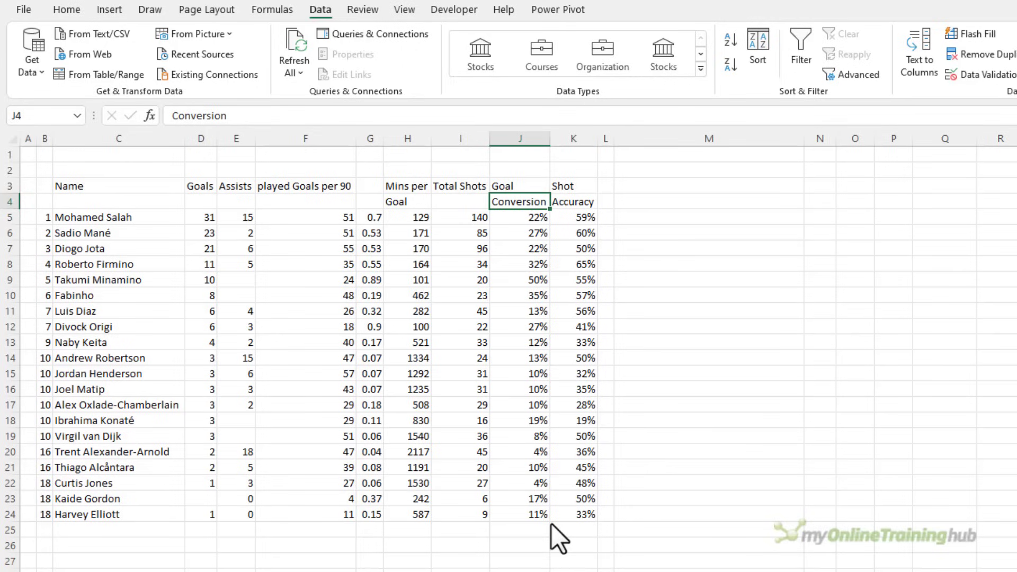
click(30, 69)
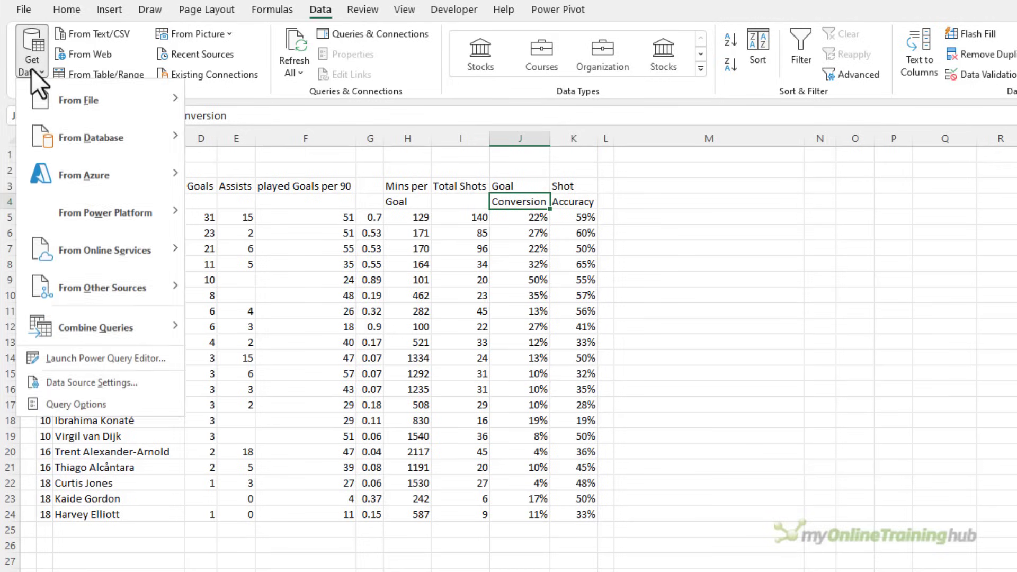
mouse_move(74, 100)
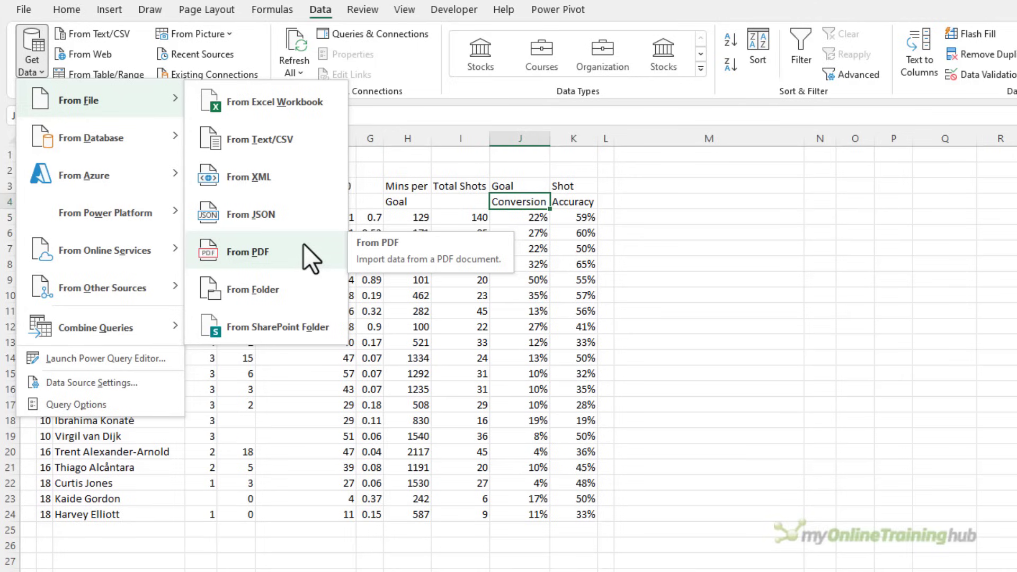
click(427, 320)
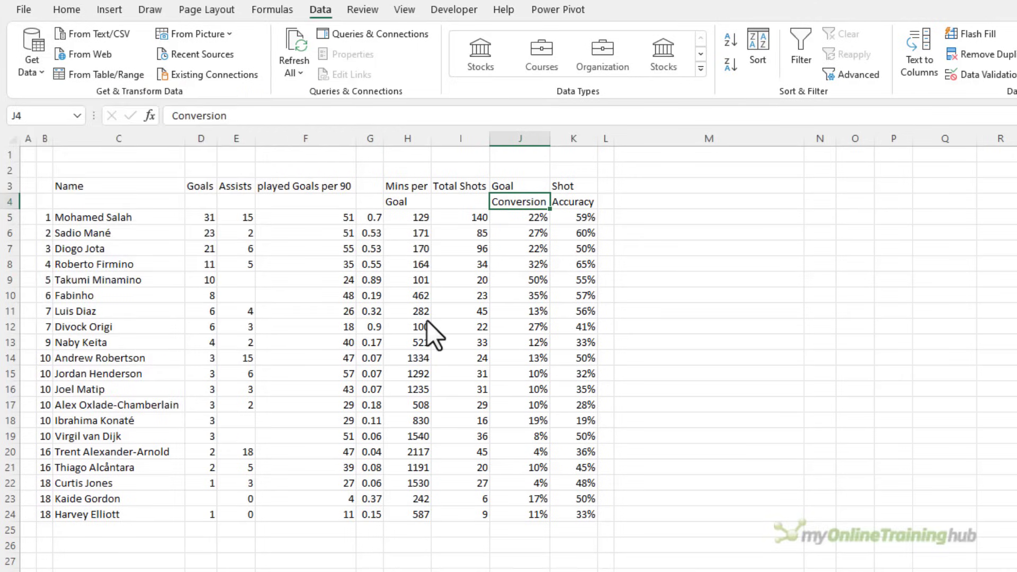